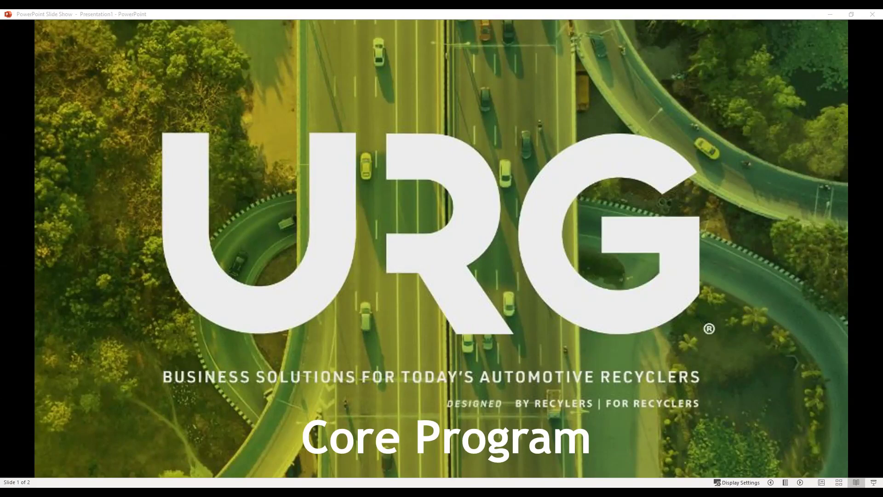
# Step: Leave the Core Program slide show and bring up the URG Business Tools sign-in page
pyautogui.hotkey('alt', 'Tab')
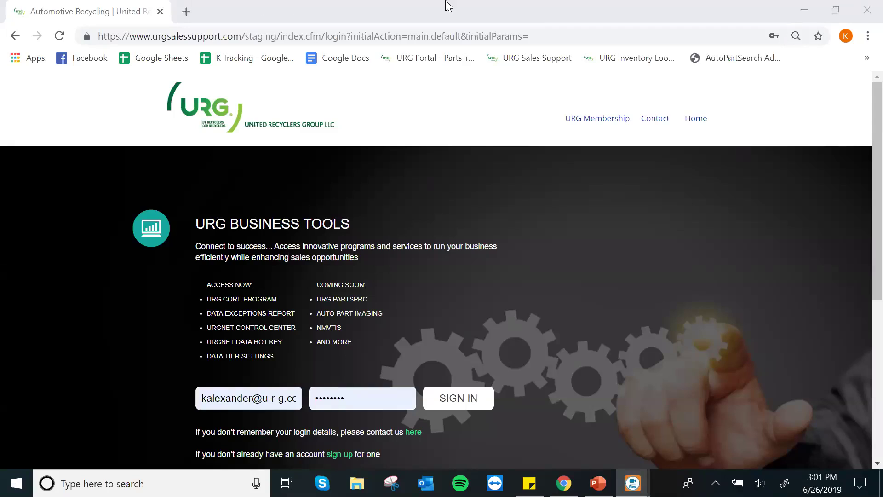
# Step: Check the VIN sticky notes, then sign in to URG Business Tools to load the dashboard
pyautogui.click(866, 14)
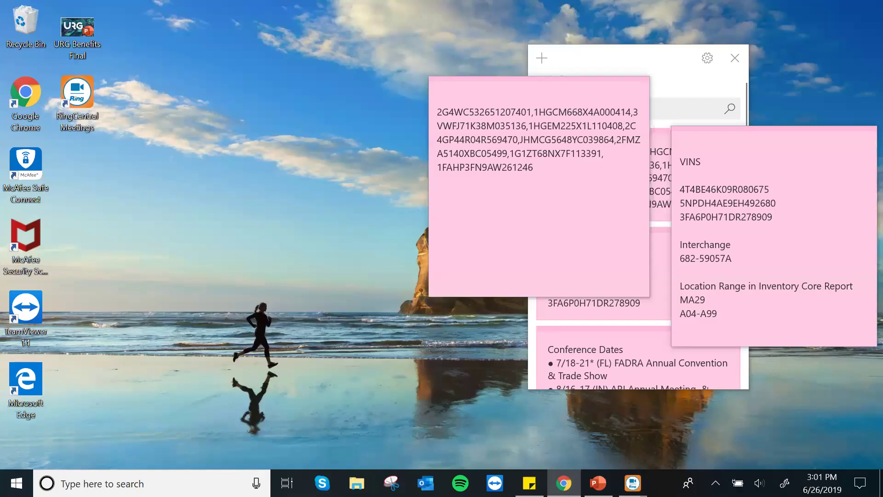
pyautogui.hotkey('alt', 'Tab')
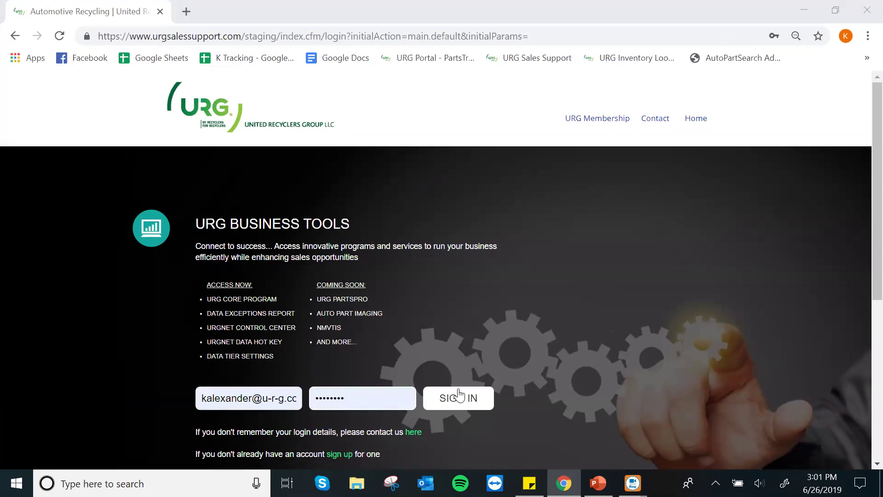
pyautogui.click(473, 400)
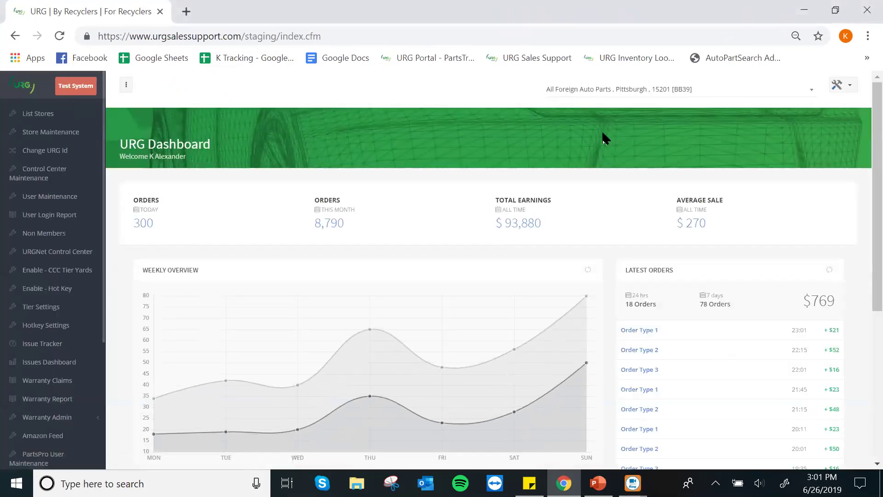
# Step: Search the store picker for zz93, make Urg Testing Yard active, and scroll the sidebar to the reports
pyautogui.click(617, 94)
pyautogui.write('zz93')
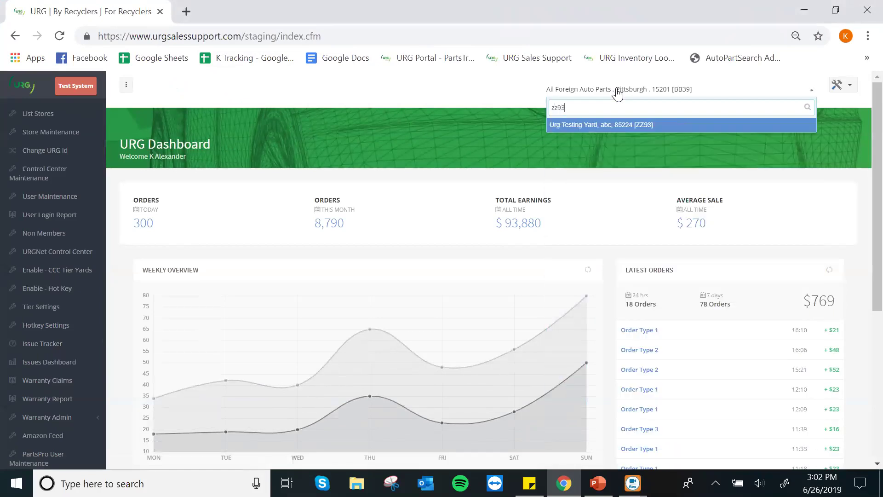
pyautogui.click(619, 125)
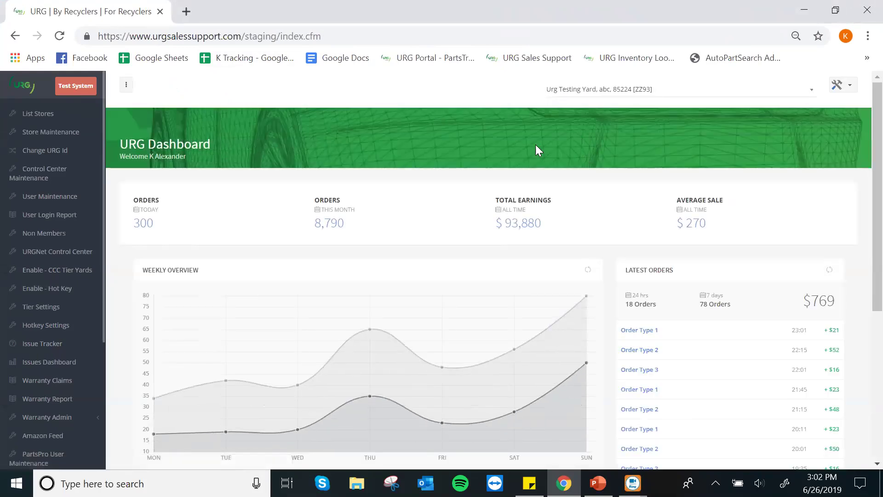
pyautogui.scroll(-3, 69, 211)
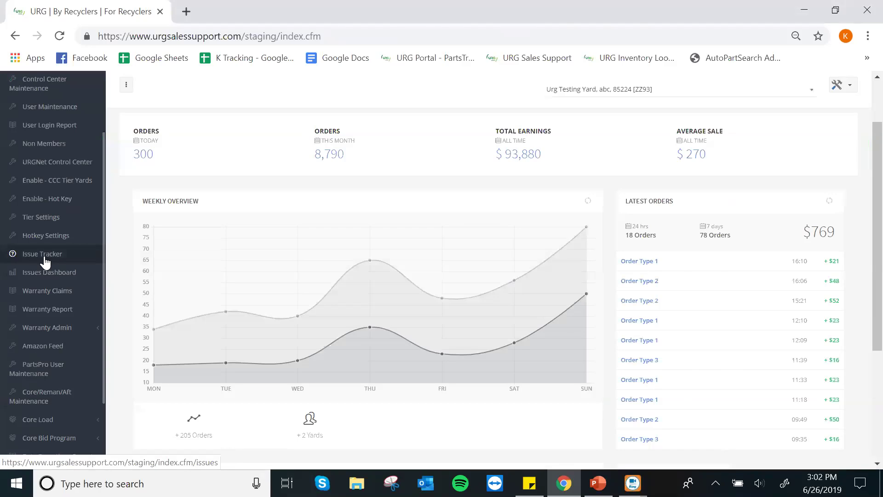
pyautogui.scroll(-3, 45, 262)
# Step: Open the Pre-dismantle Core Report and preview its Interchange, VIN, Stock No. and Location searches, ending on Vehicle
pyautogui.click(39, 384)
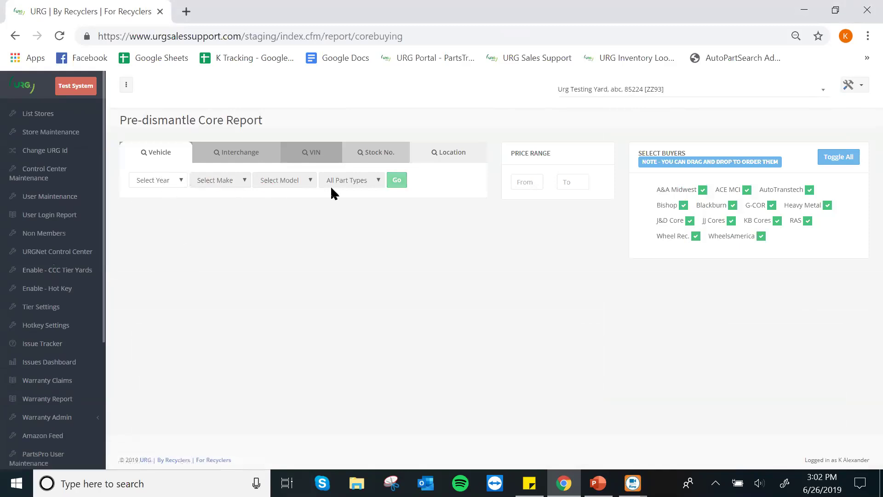
pyautogui.click(237, 162)
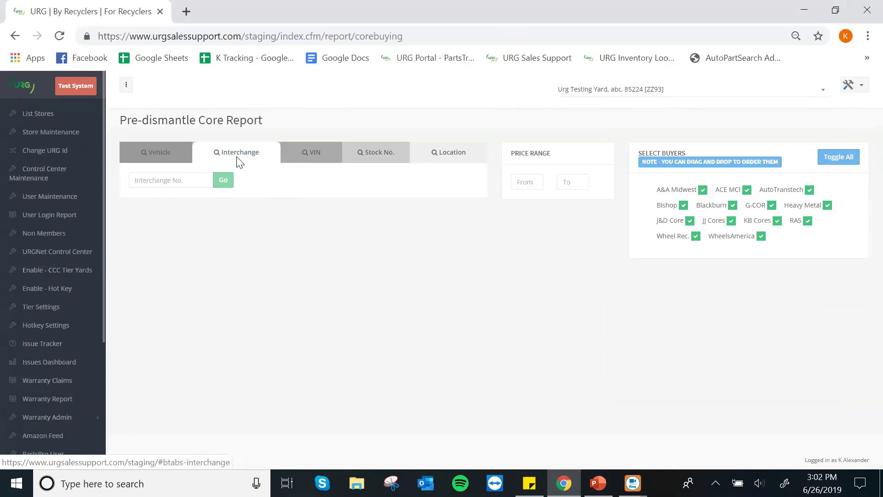
pyautogui.click(312, 154)
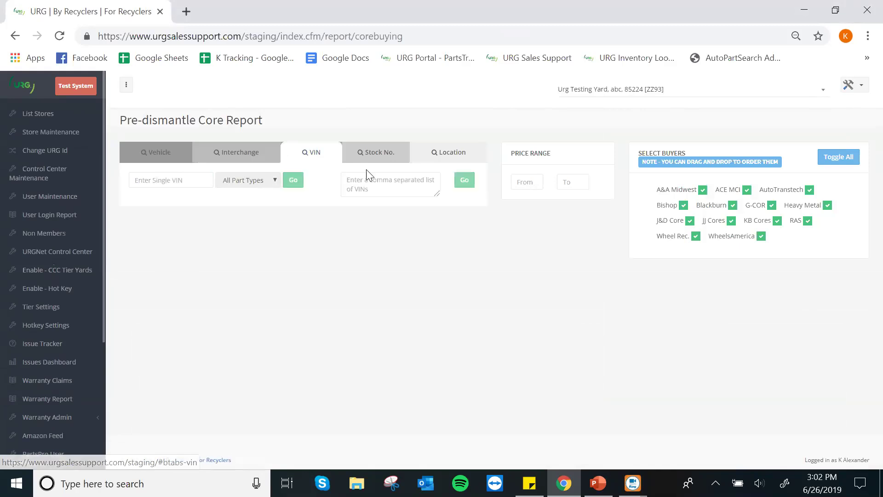
pyautogui.click(375, 157)
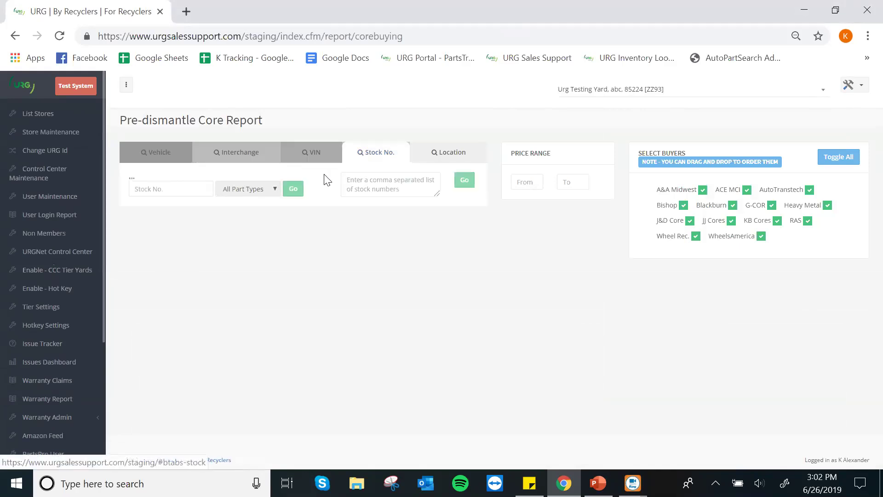
pyautogui.click(435, 162)
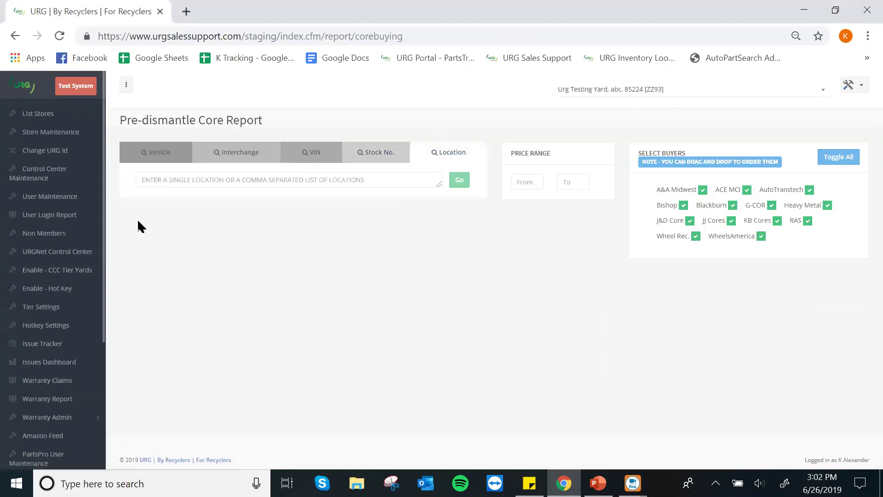
pyautogui.click(139, 161)
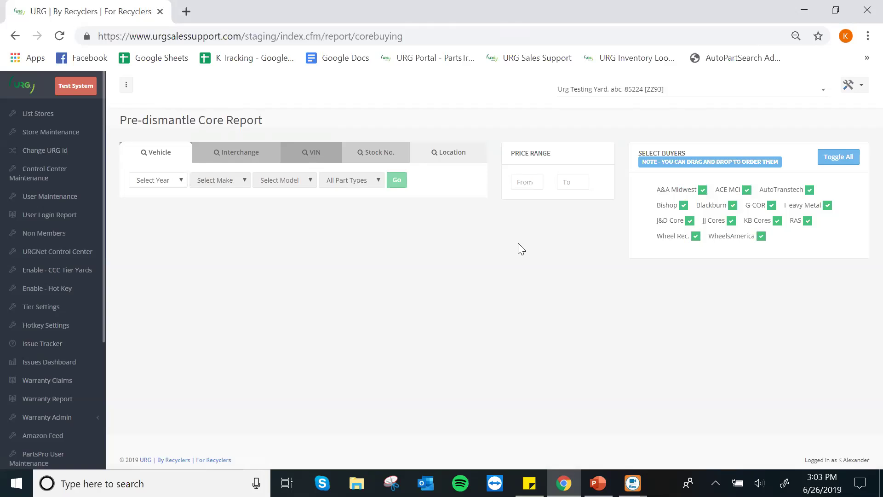
# Step: Set the vehicle to a 2009 DODGE 2500 PICKUP and filter part types by 'engin'
pyautogui.click(159, 182)
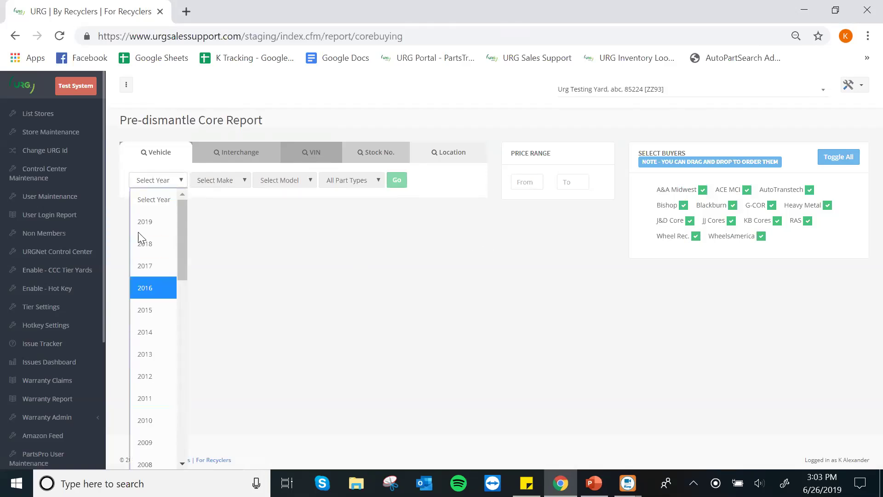
pyautogui.scroll(-3, 157, 274)
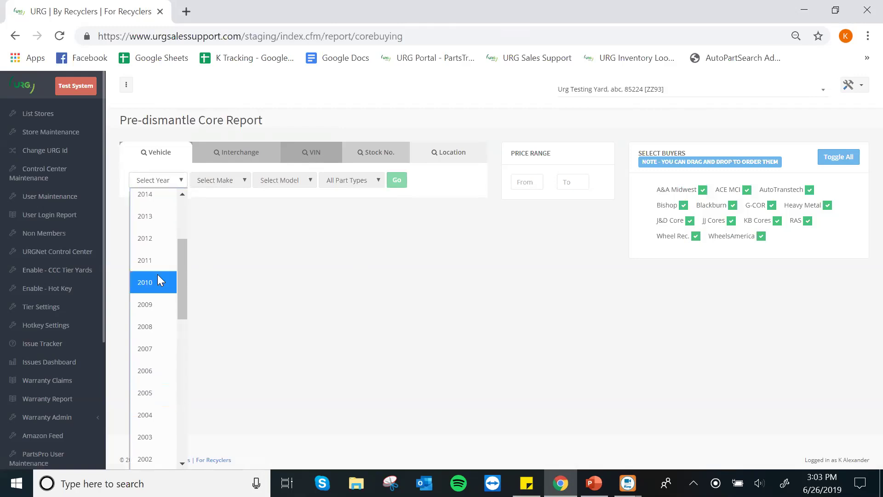
pyautogui.click(154, 301)
pyautogui.click(216, 182)
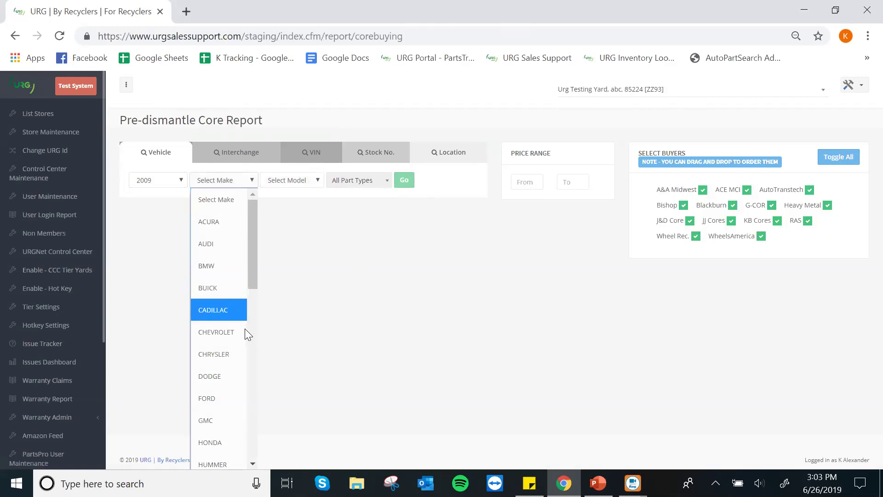
pyautogui.click(225, 376)
pyautogui.click(294, 180)
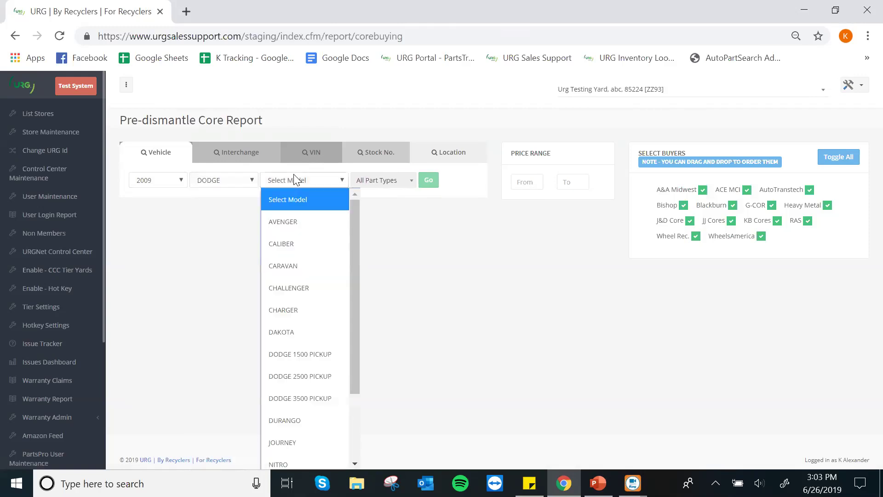
pyautogui.click(328, 376)
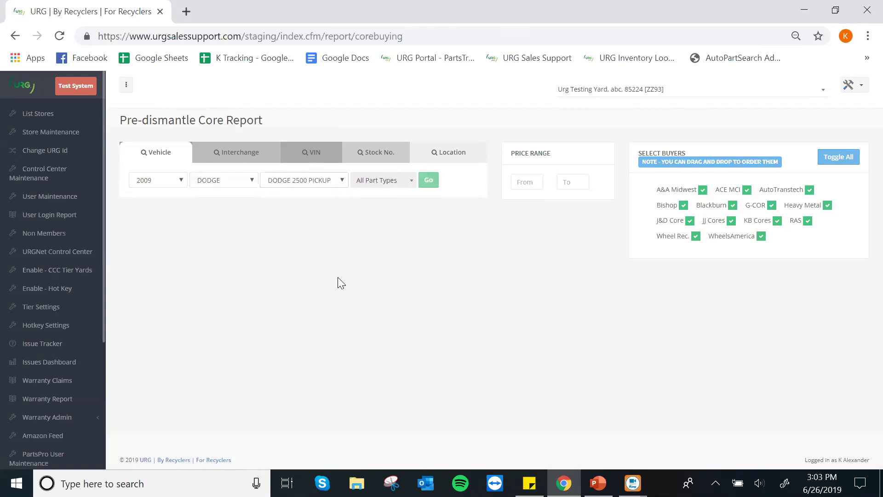
pyautogui.click(376, 184)
pyautogui.write('engin')
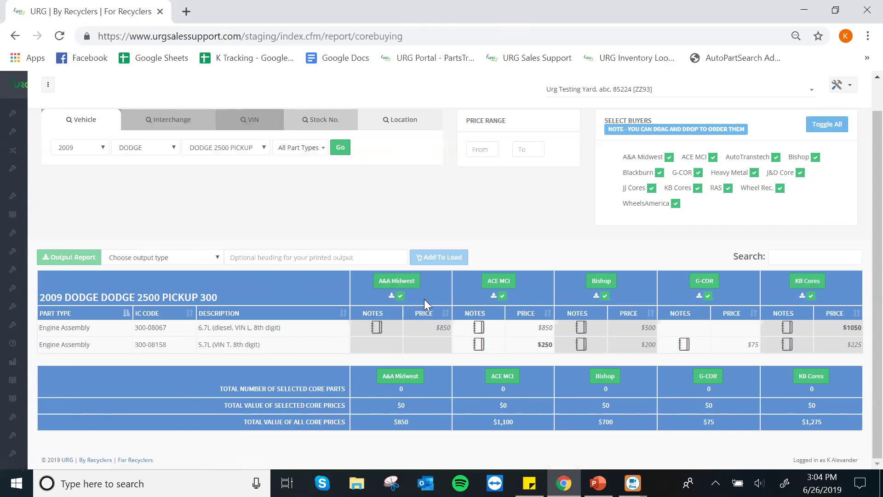
pyautogui.click(398, 283)
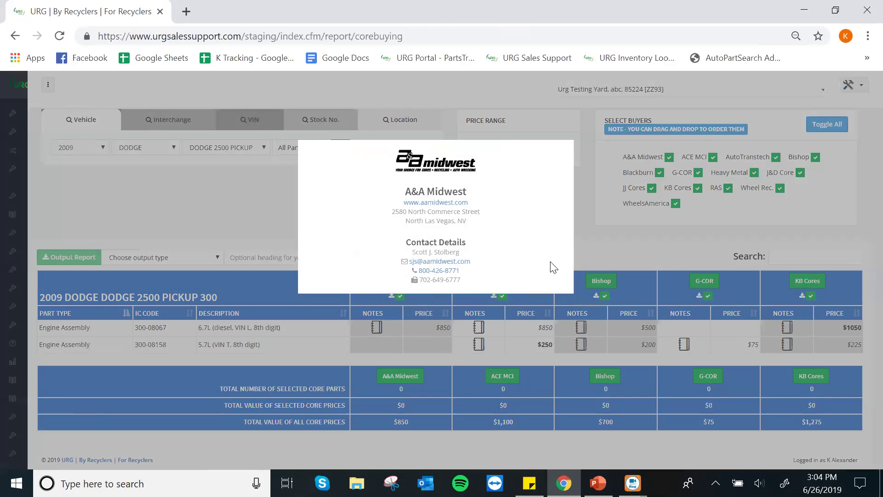
pyautogui.click(591, 237)
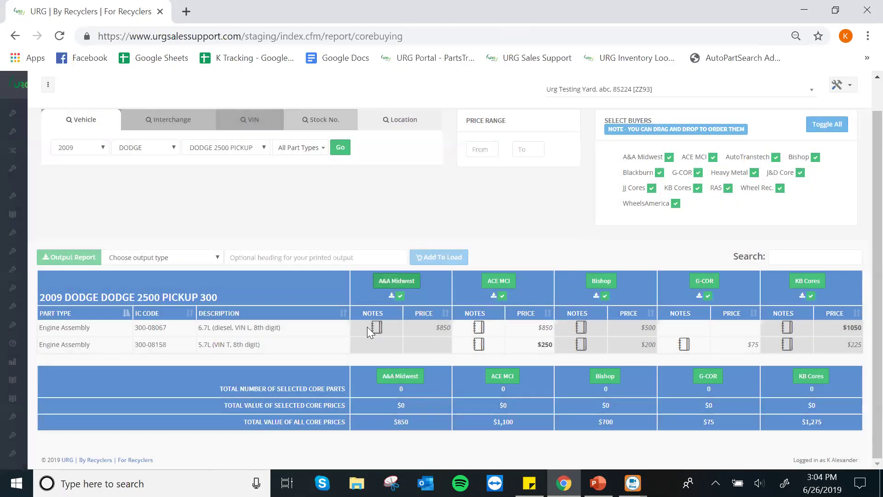
# Step: Select KB Cores' $1050 6.7L diesel engine assembly, assign box name 2, and save it to the load
pyautogui.moveTo(380, 325)
pyautogui.moveTo(585, 327)
pyautogui.click(835, 326)
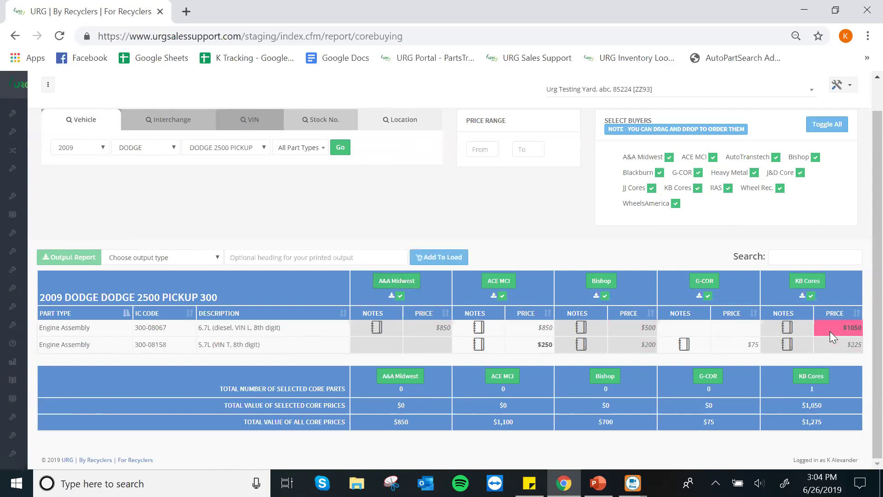
pyautogui.click(446, 259)
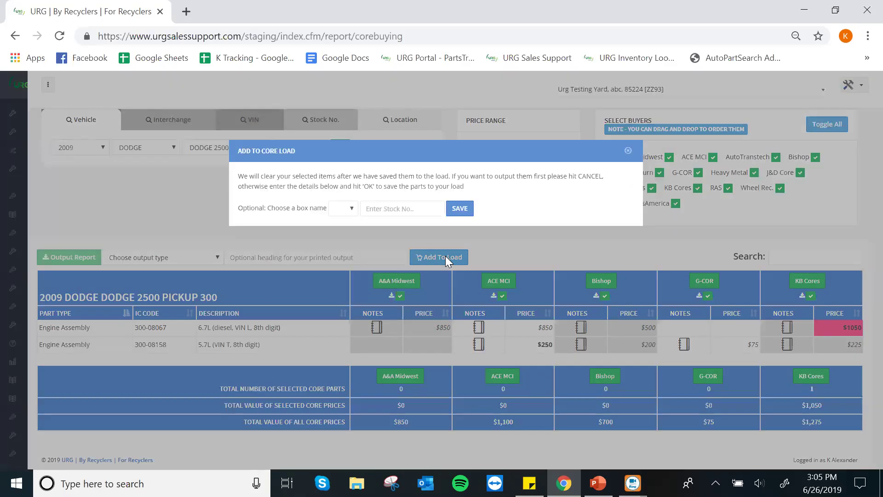
pyautogui.click(346, 209)
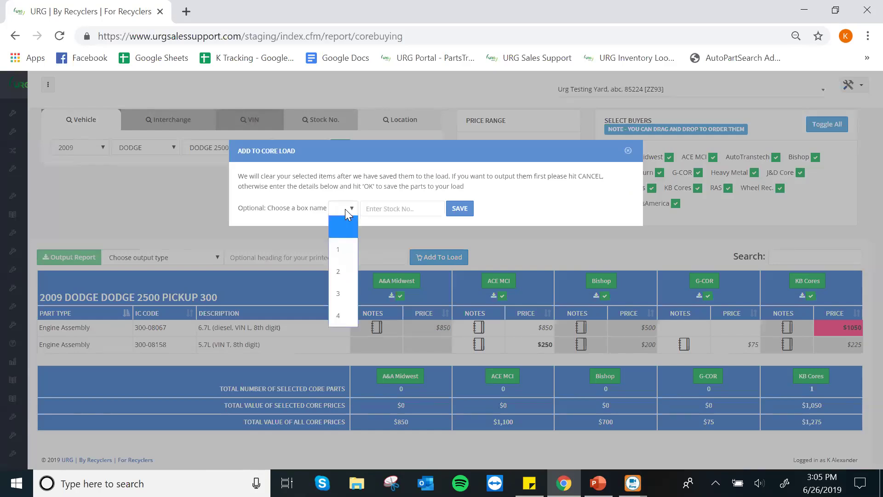
pyautogui.click(343, 270)
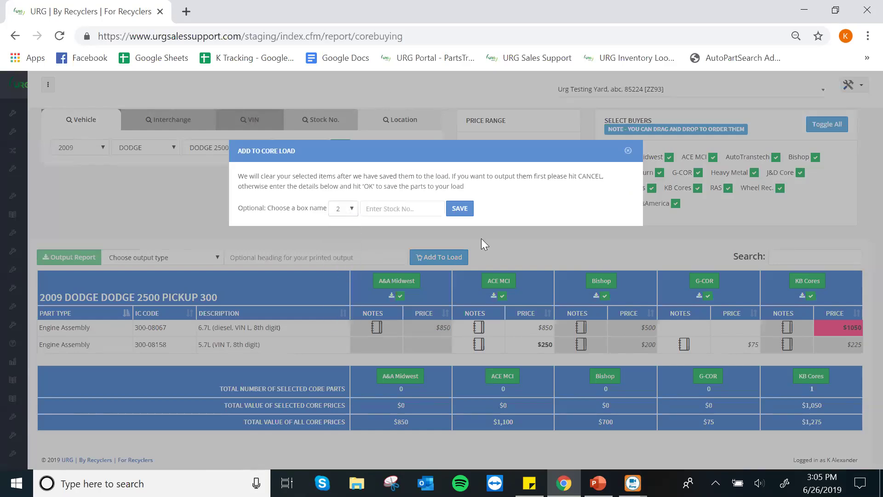
pyautogui.click(460, 209)
pyautogui.click(500, 288)
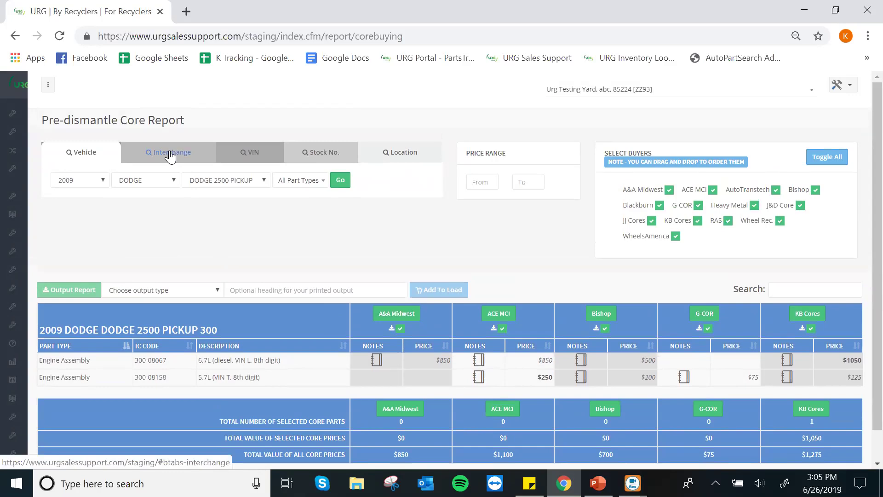
# Step: Switch the Pre-dismantle Core Report to Interchange number search
pyautogui.click(170, 156)
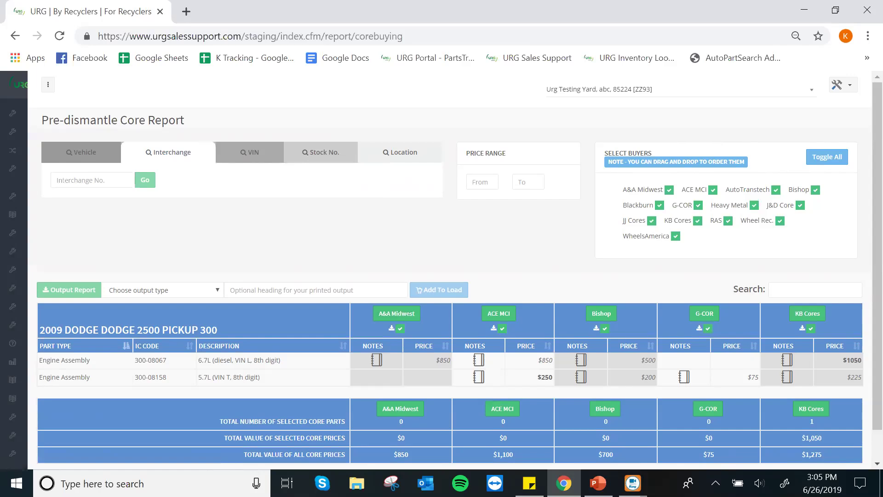
pyautogui.click(633, 483)
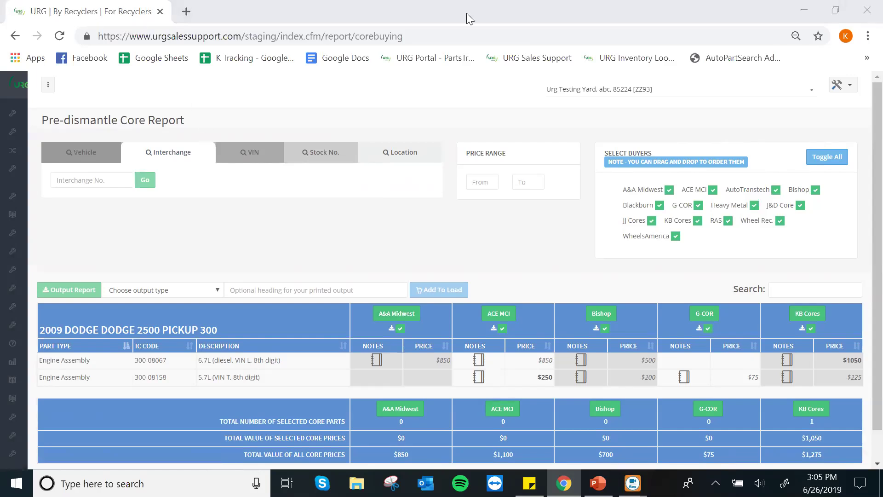
# Step: Open the VINS sticky note, close the Sticky Notes list, and restore the maximized browser
pyautogui.press('super+d')
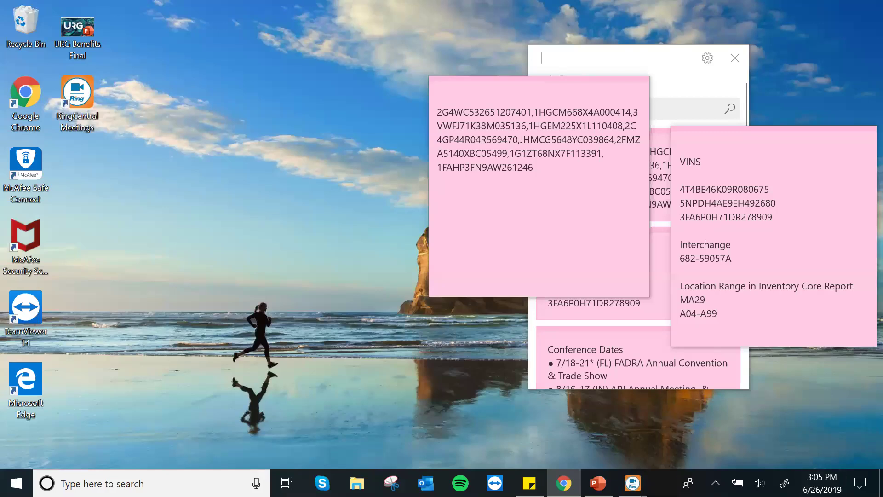
pyautogui.press('super+d')
pyautogui.click(791, 212)
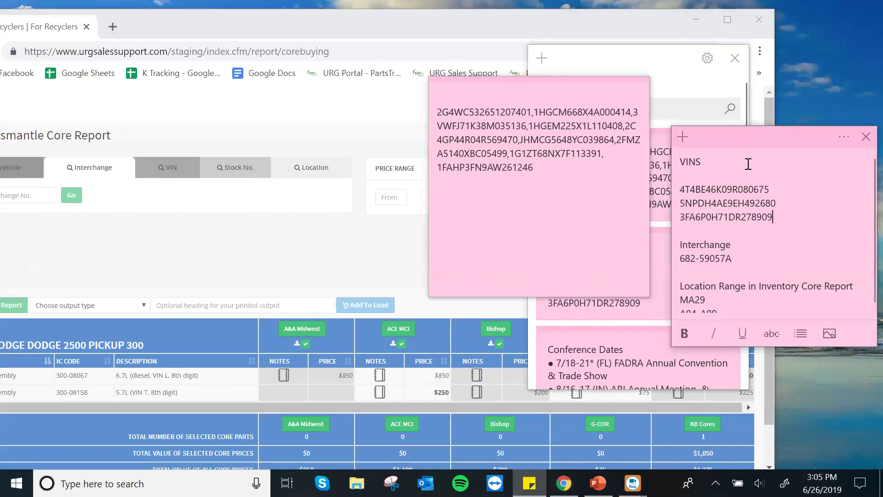
pyautogui.click(865, 137)
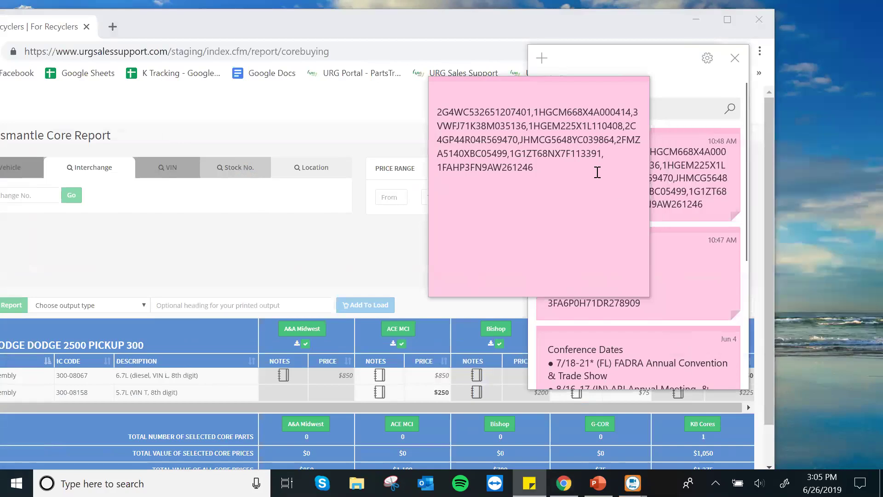
pyautogui.click(735, 58)
pyautogui.click(654, 26)
pyautogui.doubleClick(654, 26)
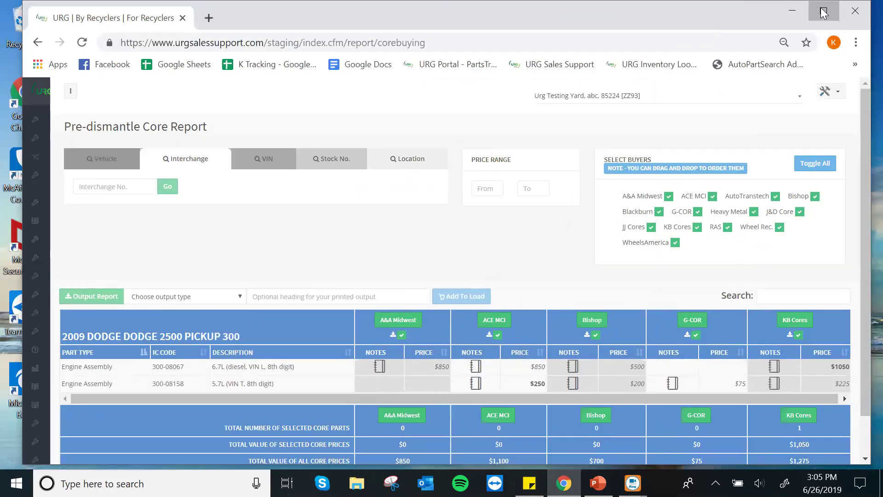
pyautogui.hotkey('alt', 'Tab')
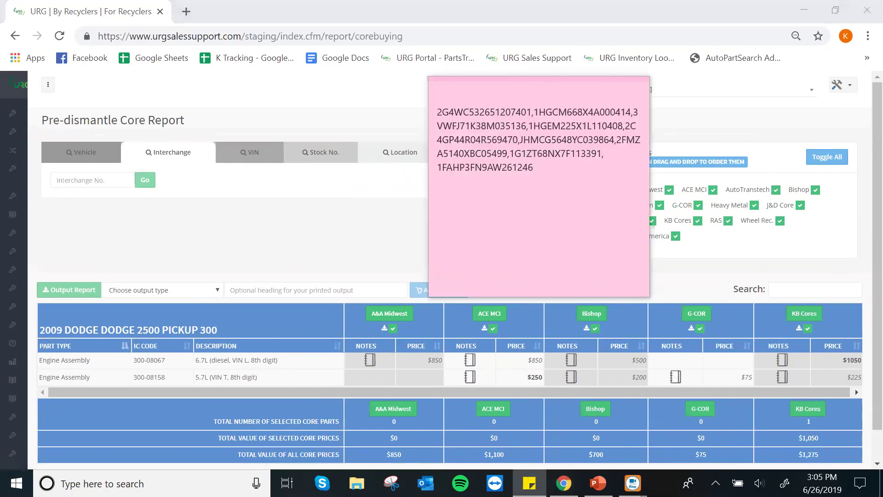
# Step: Paste and search interchange 682-59057A, then select RAS's $3 AC Compressor price
pyautogui.click(247, 207)
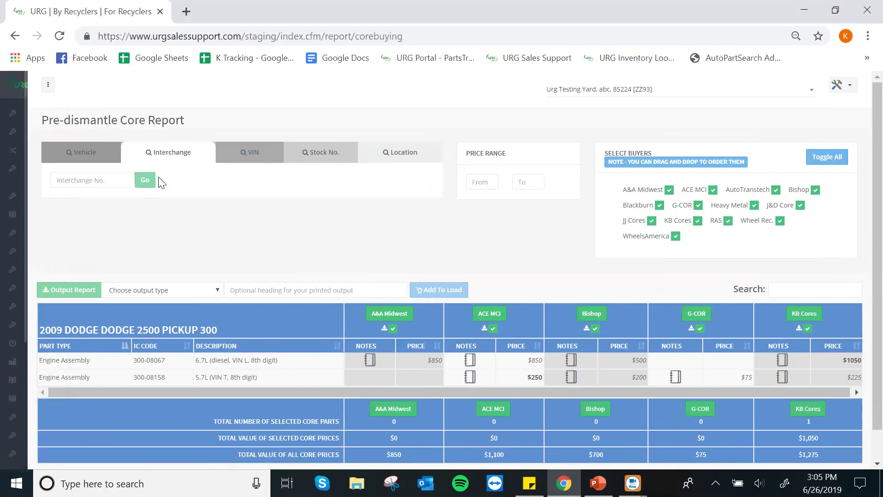
pyautogui.rightClick(98, 182)
pyautogui.click(131, 290)
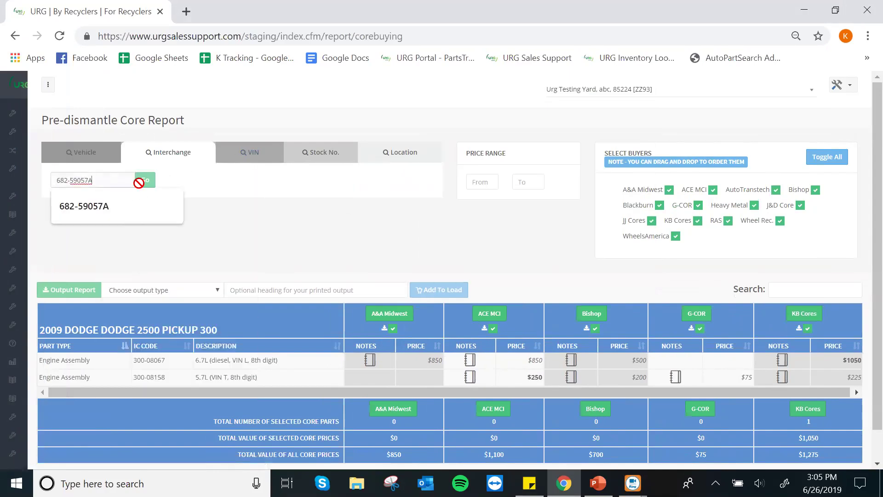
pyautogui.click(115, 207)
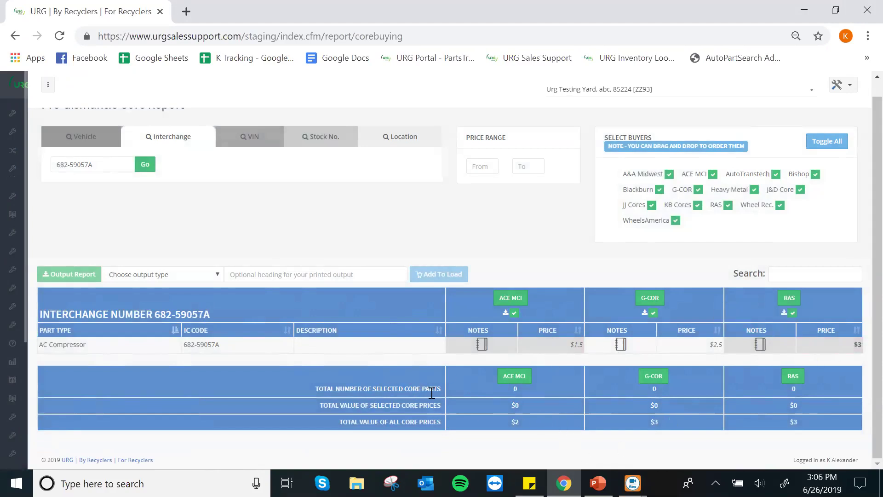
pyautogui.click(836, 348)
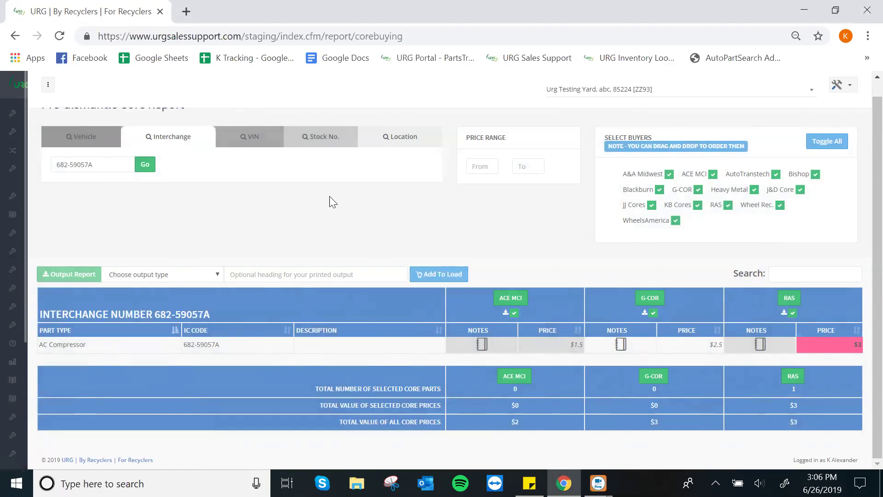
# Step: Switch from VIN to Stock No. search and expand the left sidebar menu
pyautogui.click(256, 140)
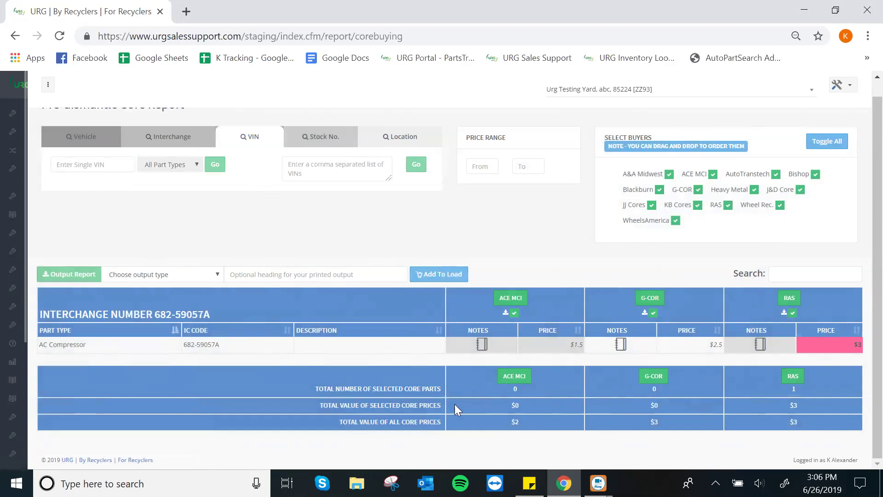
pyautogui.click(362, 144)
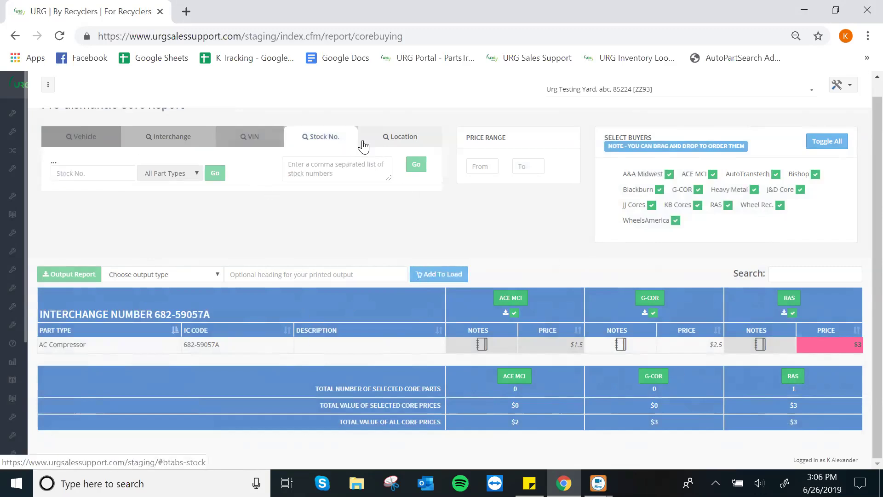
pyautogui.scroll(1, 365, 217)
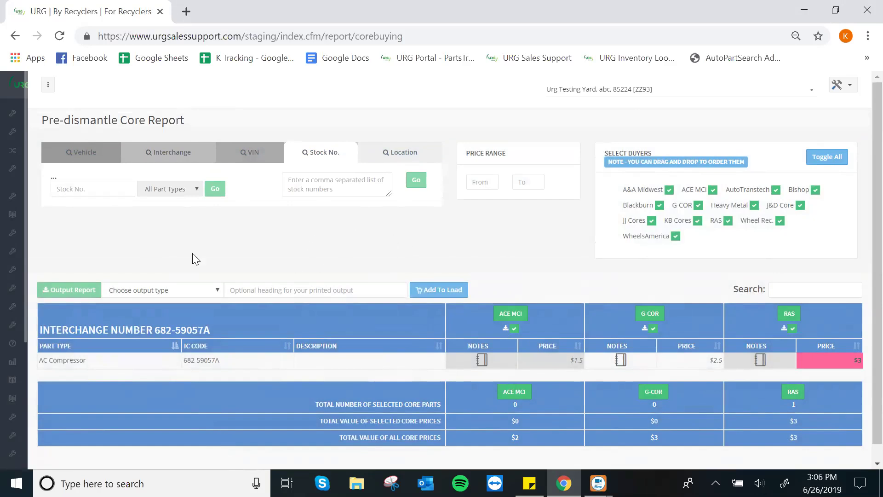
pyautogui.moveTo(6, 316)
pyautogui.scroll(-5, 6, 316)
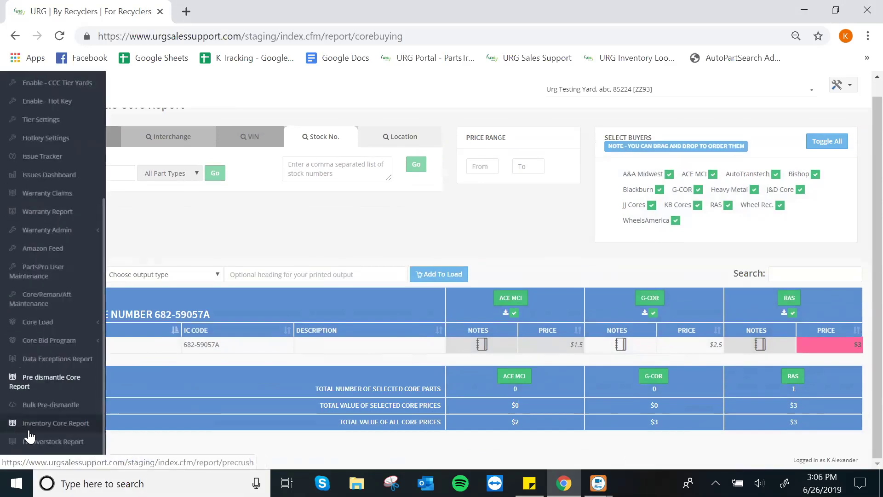
# Step: Open the Inventory Core Report with no grouping and set locations 36801 to 36855
pyautogui.click(29, 431)
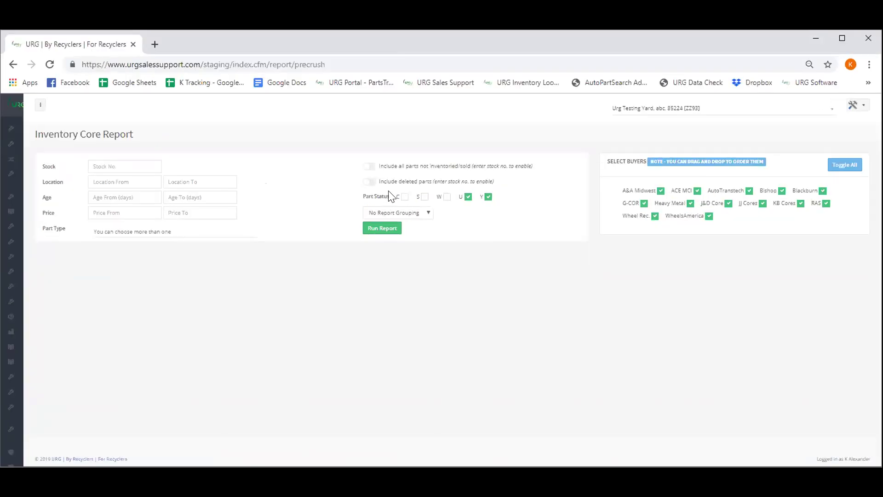
pyautogui.click(417, 213)
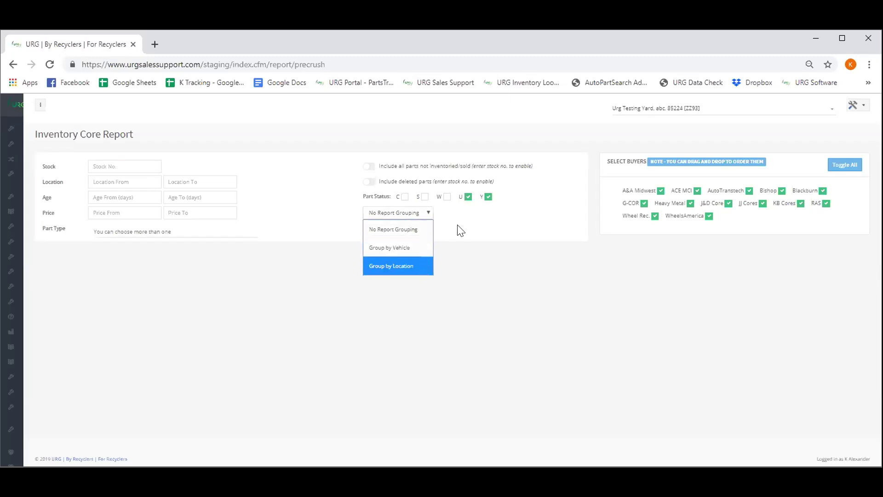
pyautogui.click(463, 237)
pyautogui.click(132, 181)
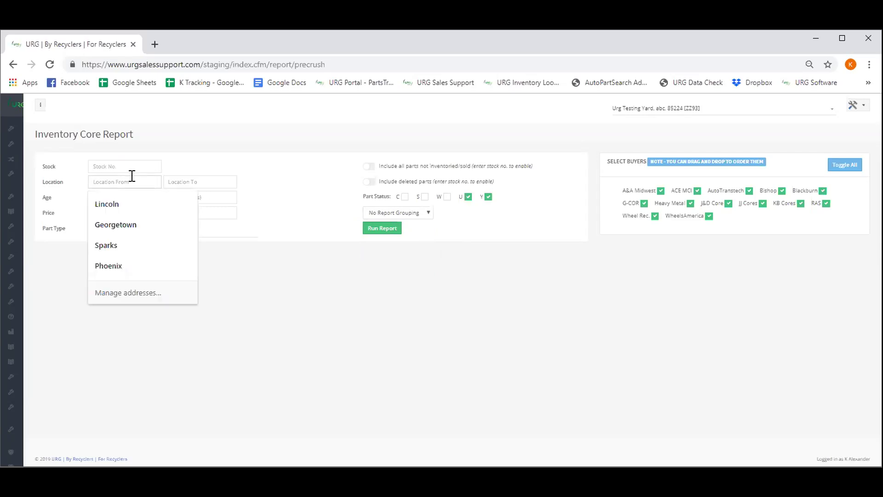
pyautogui.write('36801')
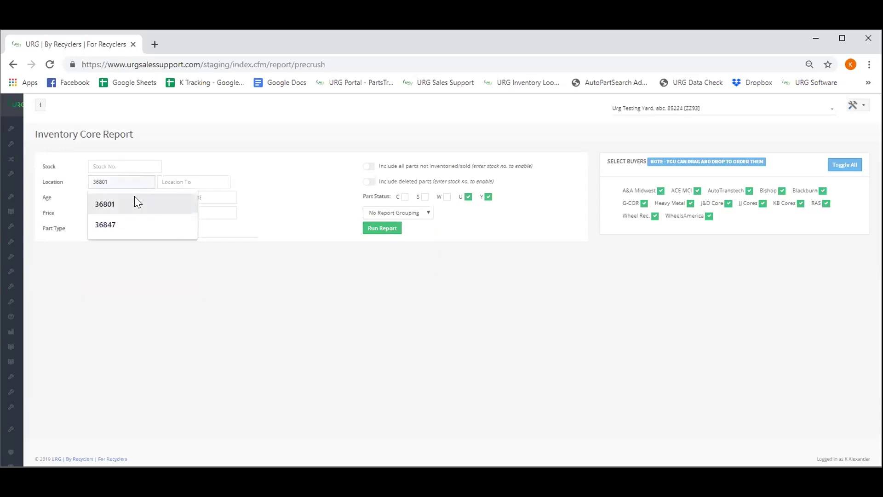
pyautogui.click(134, 203)
pyautogui.click(165, 182)
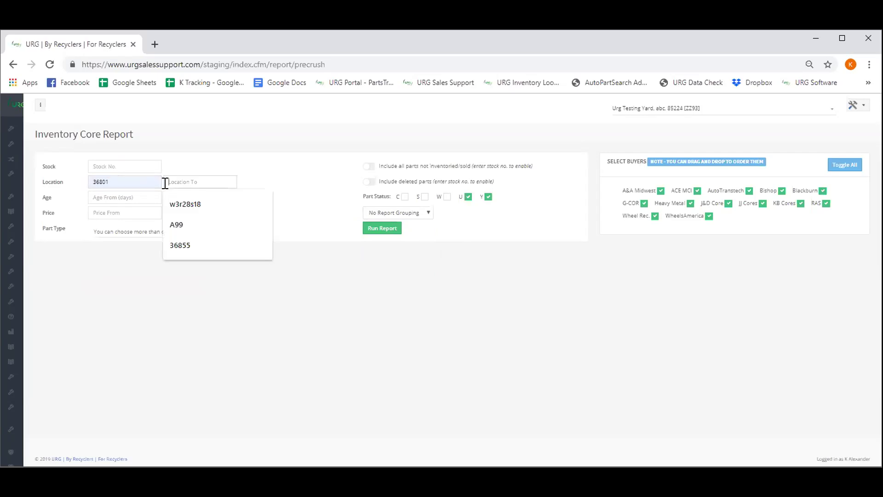
pyautogui.write('36')
pyautogui.click(235, 205)
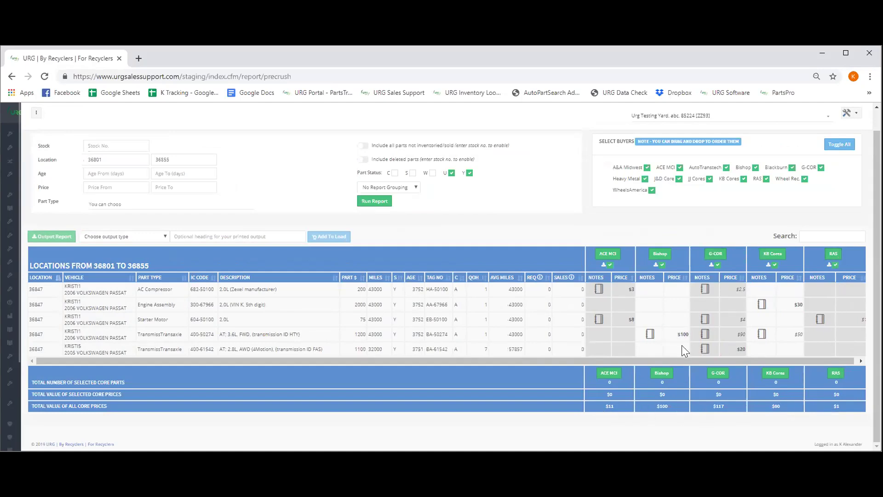
# Step: Select the KB Cores $30 engine, Bishop $100 transmission and ACE MCI $8 starter prices
pyautogui.scroll(1, 558, 337)
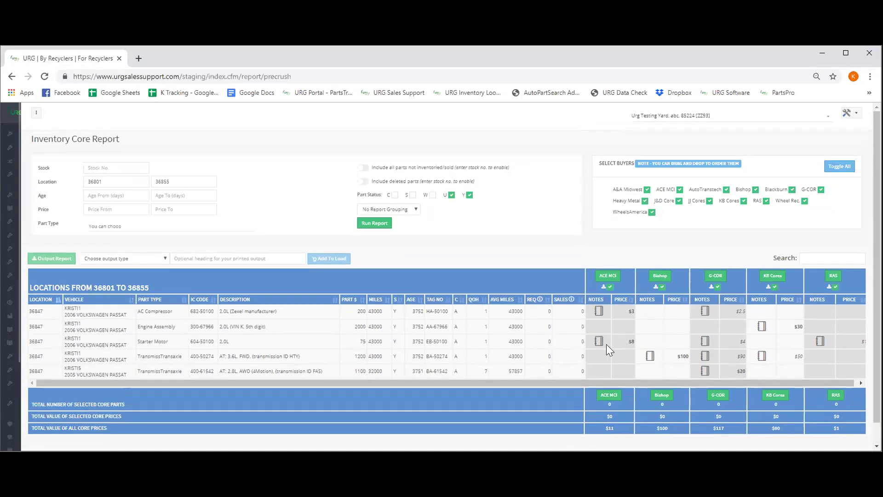
pyautogui.click(791, 327)
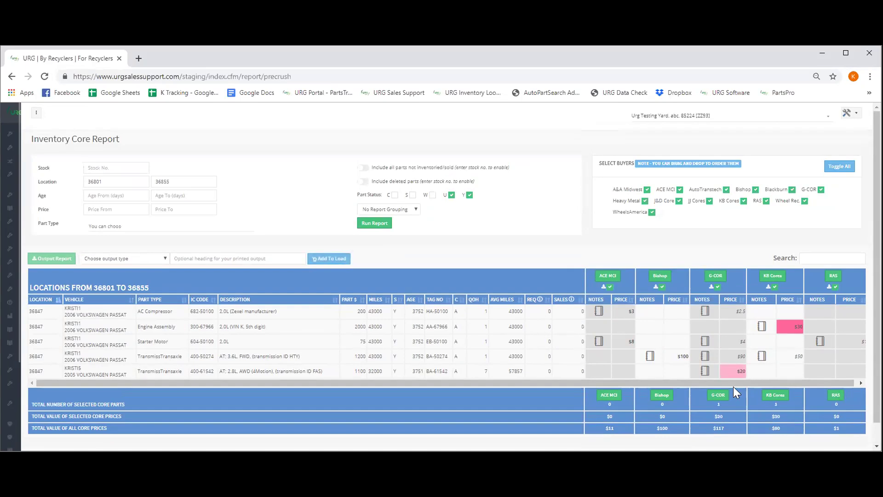
pyautogui.click(681, 356)
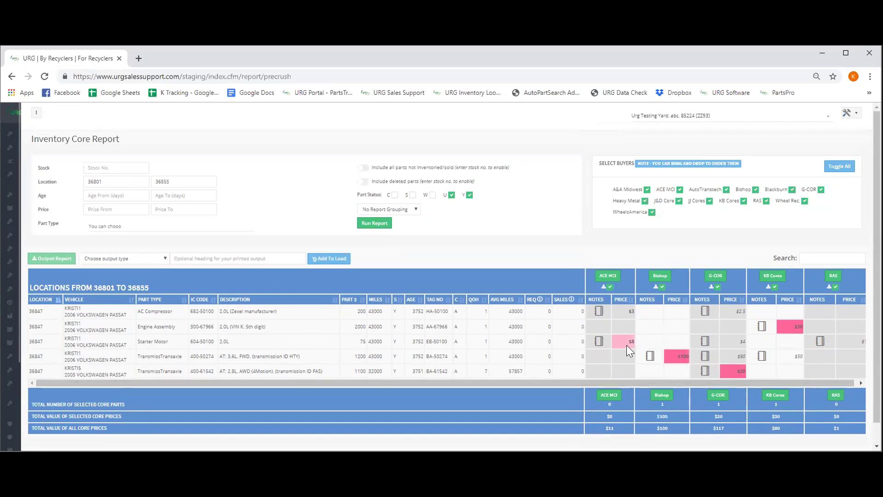
pyautogui.click(627, 345)
# Step: Add the selected parts to the core load under box 1 and save
pyautogui.click(329, 259)
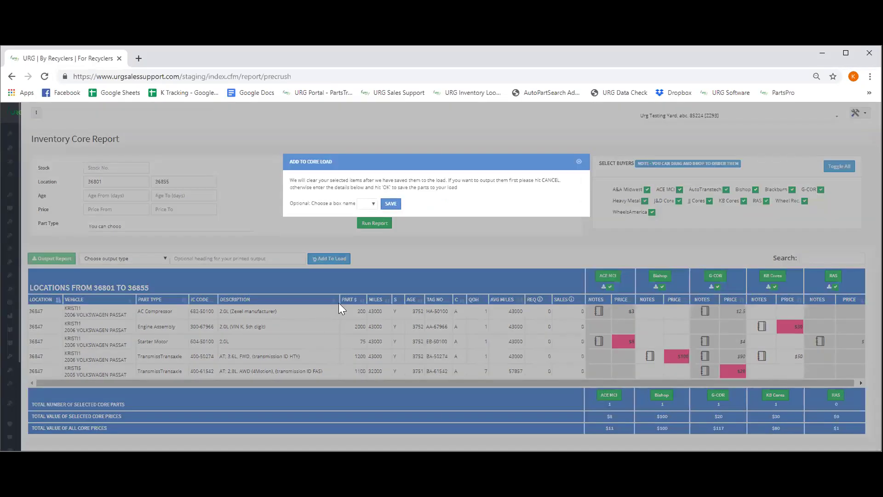
pyautogui.click(370, 203)
pyautogui.click(366, 234)
pyautogui.click(390, 204)
pyautogui.click(484, 288)
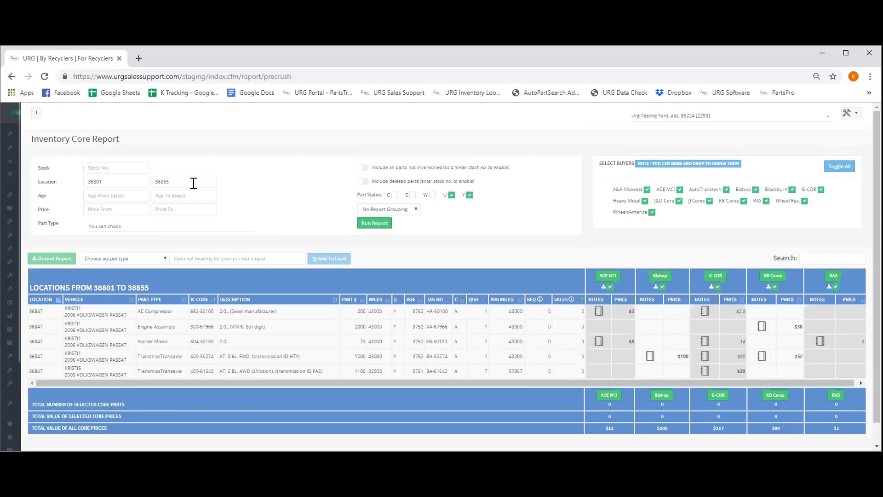
# Step: Set the report output type to Print Selected Cores
pyautogui.scroll(-1, 225, 340)
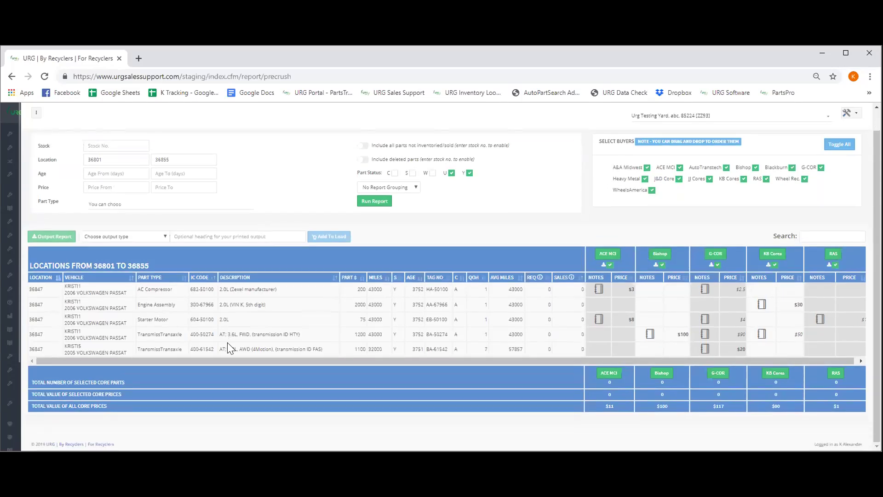
pyautogui.scroll(1, 227, 342)
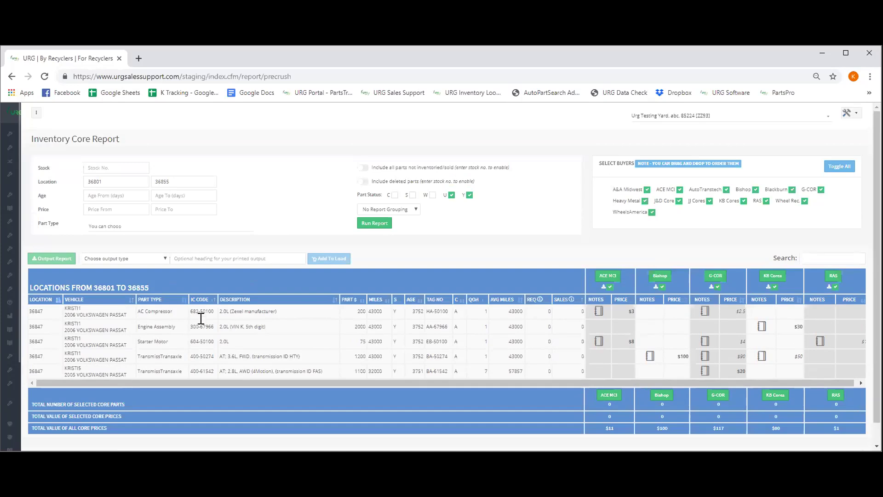
pyautogui.click(140, 258)
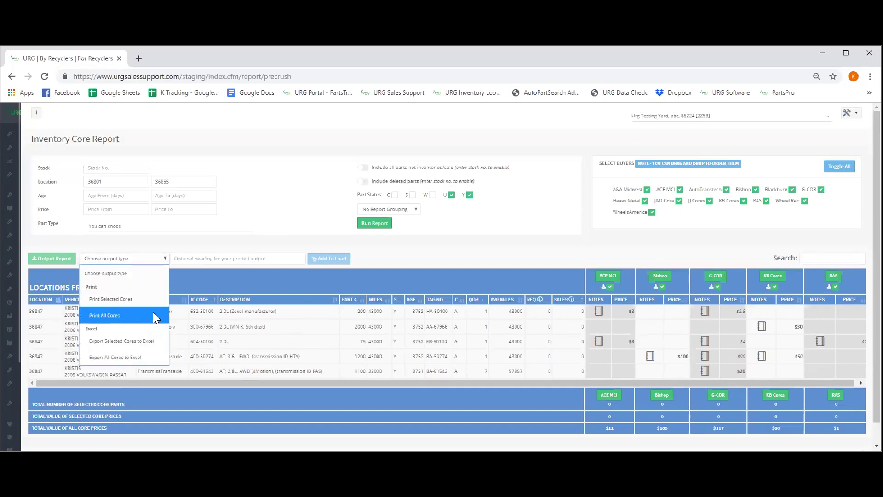
pyautogui.click(147, 299)
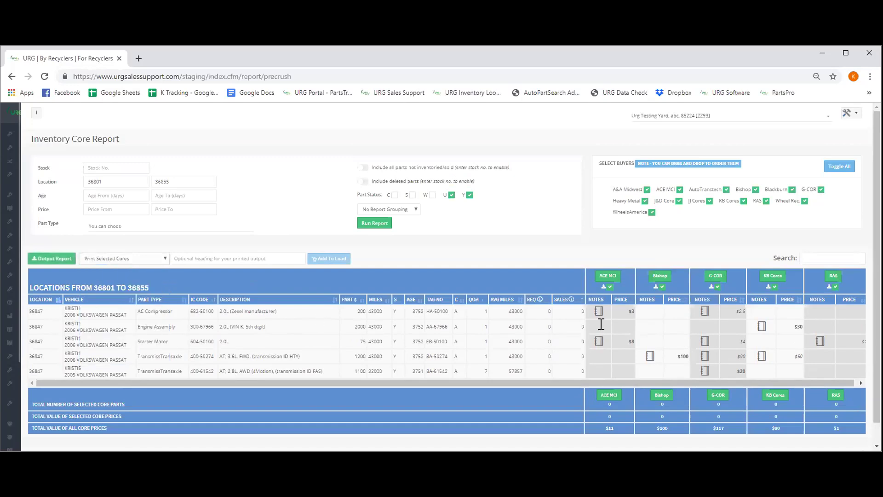
# Step: Select the ACE MCI $3 compressor, Bishop $100 transmission and KB Cores $30 engine prices
pyautogui.click(623, 311)
pyautogui.click(675, 356)
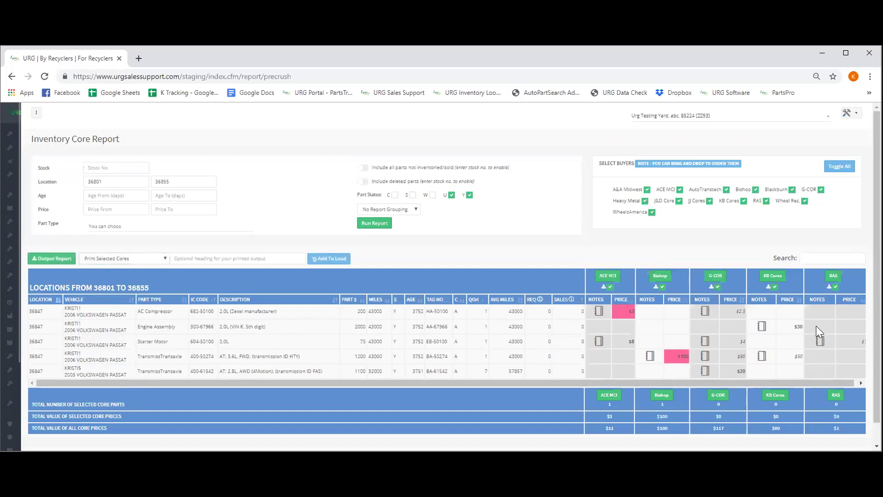
pyautogui.click(791, 326)
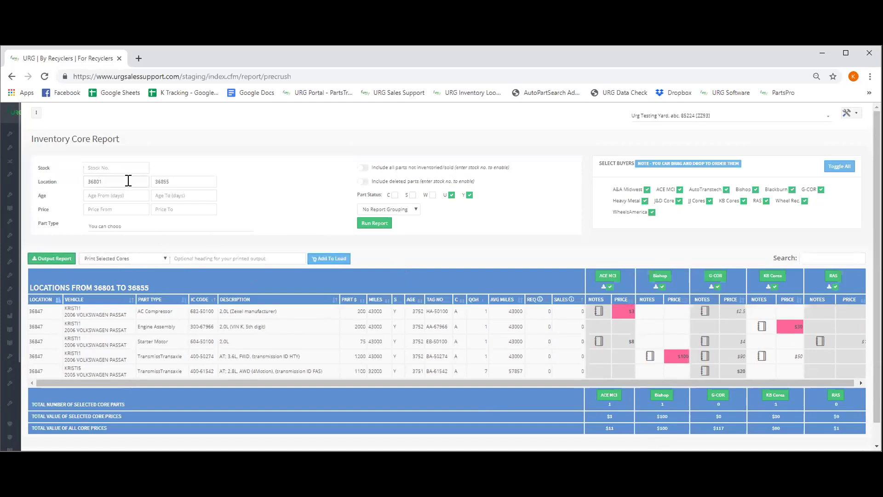
# Step: Rerun the report with no location range, minimum age 365 and part type AC Compressor
pyautogui.moveTo(126, 181); pyautogui.dragTo(83, 184)
pyautogui.press('BackSpace')
pyautogui.click(171, 181)
pyautogui.hotkey('ctrl', 'a')
pyautogui.press('BackSpace')
pyautogui.click(108, 194)
pyautogui.write('365')
pyautogui.click(118, 226)
pyautogui.write('a')
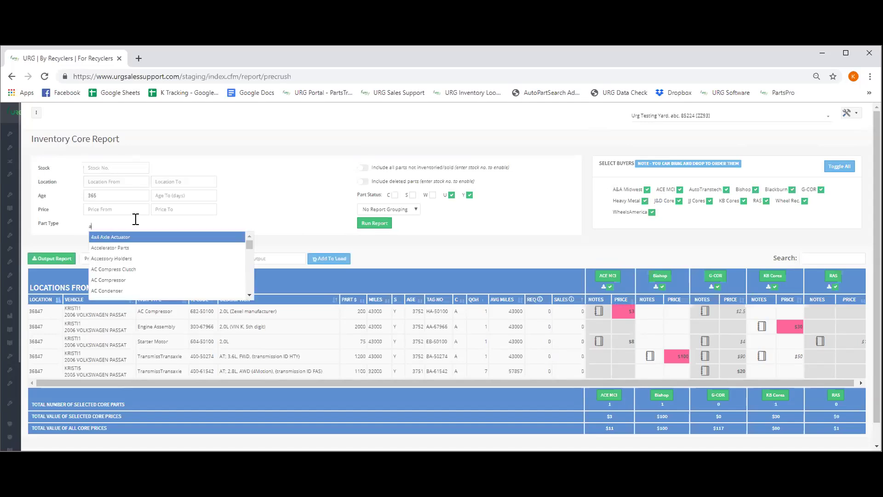
pyautogui.write('c')
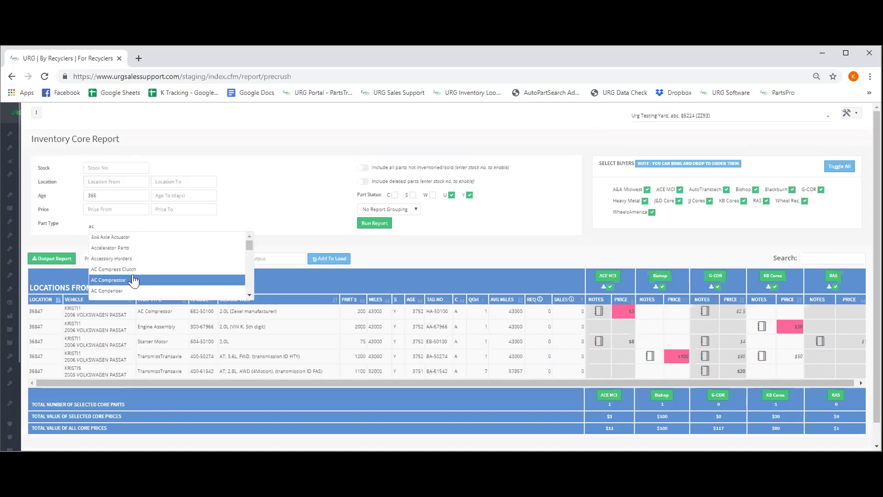
pyautogui.click(132, 279)
pyautogui.click(365, 228)
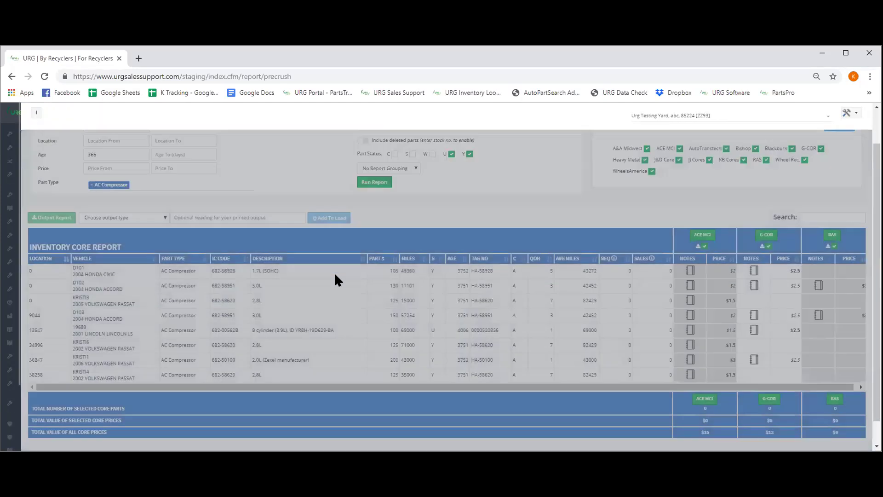
# Step: Select the G-COR price for the 2004 Honda Civic compressor core
pyautogui.scroll(-2, 334, 272)
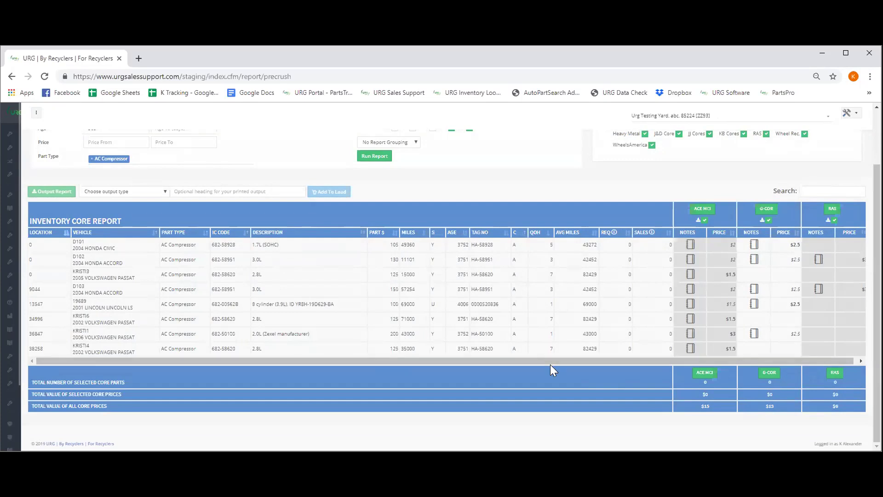
pyautogui.moveTo(551, 365); pyautogui.dragTo(610, 349)
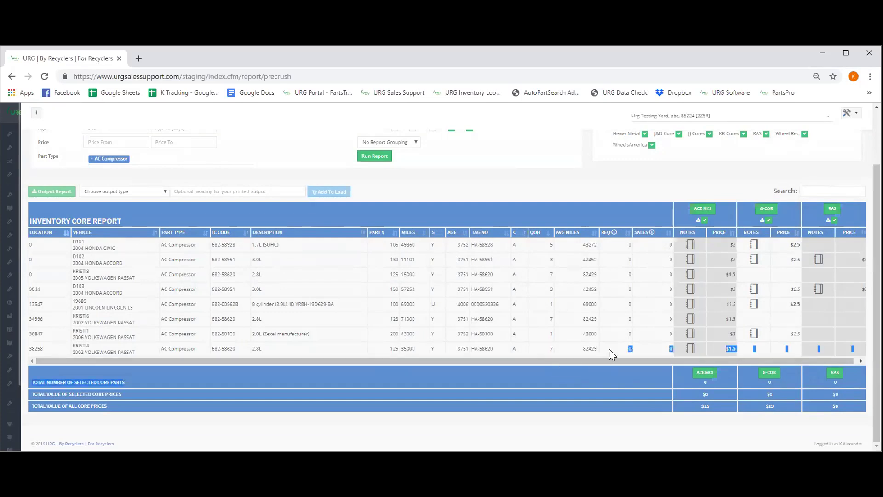
pyautogui.click(797, 244)
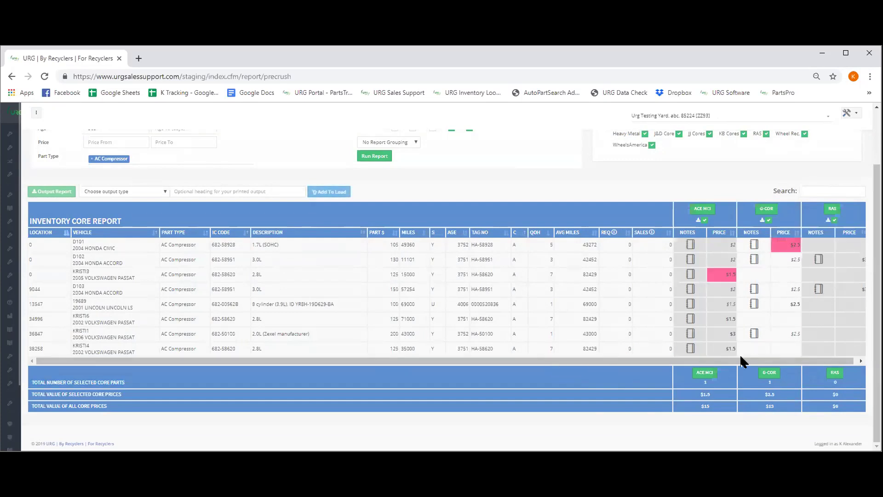
# Step: Add the selected compressor cores to their buyers' loads under box 2 and save
pyautogui.click(329, 192)
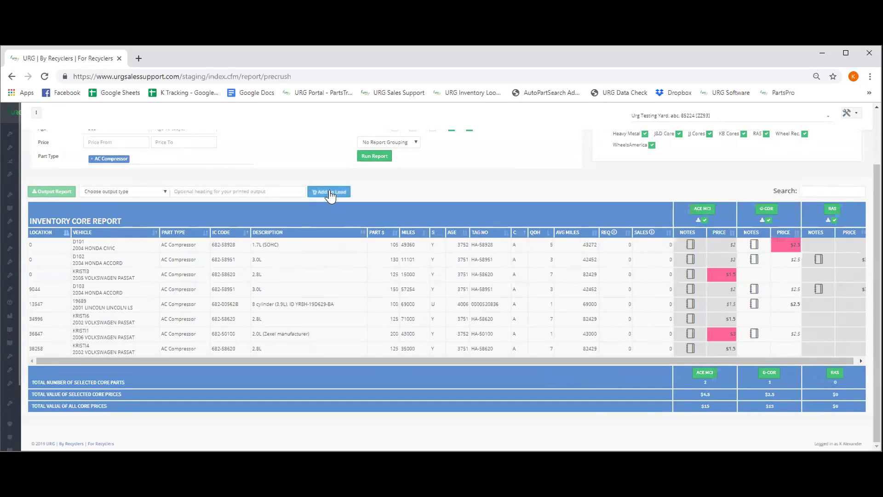
pyautogui.click(365, 203)
pyautogui.click(366, 269)
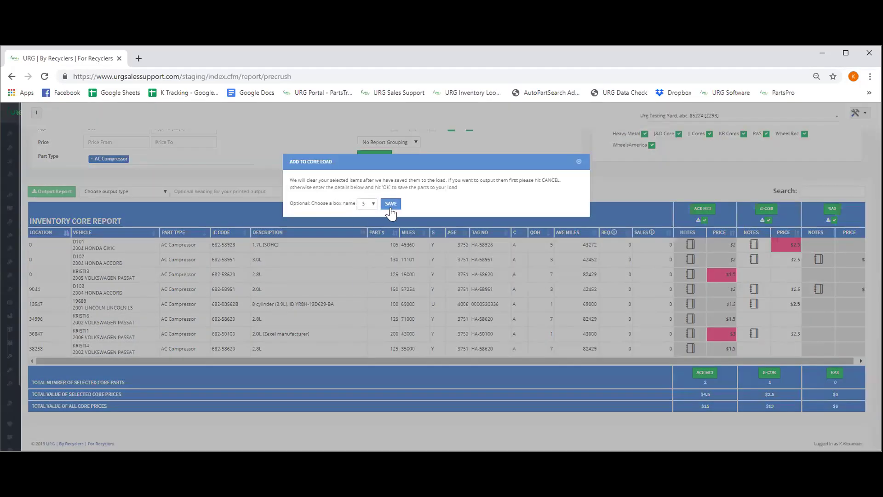
pyautogui.click(391, 204)
pyautogui.click(484, 291)
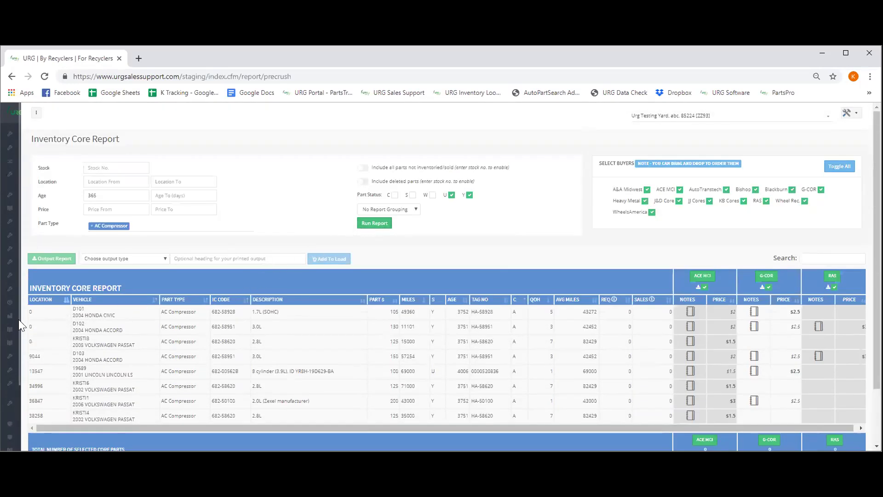
# Step: Go to the Core Load Box Names page under Core Load
pyautogui.moveTo(17, 325)
pyautogui.click(29, 424)
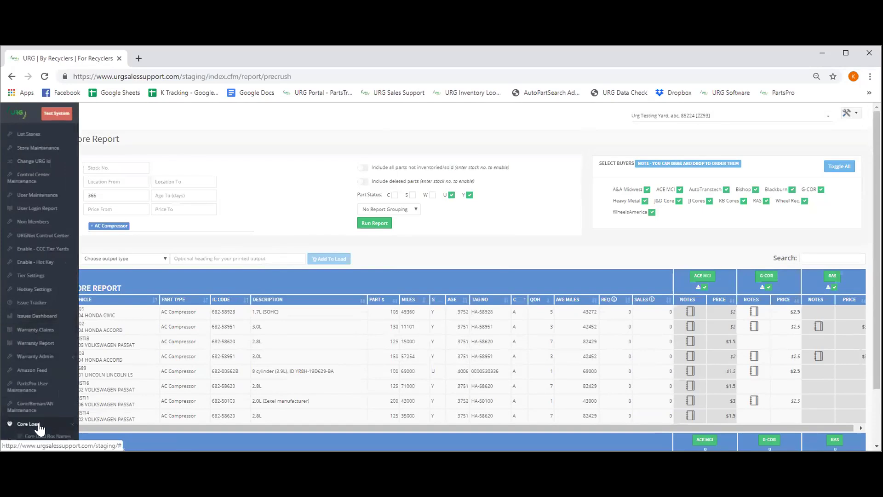
pyautogui.scroll(-3, 47, 420)
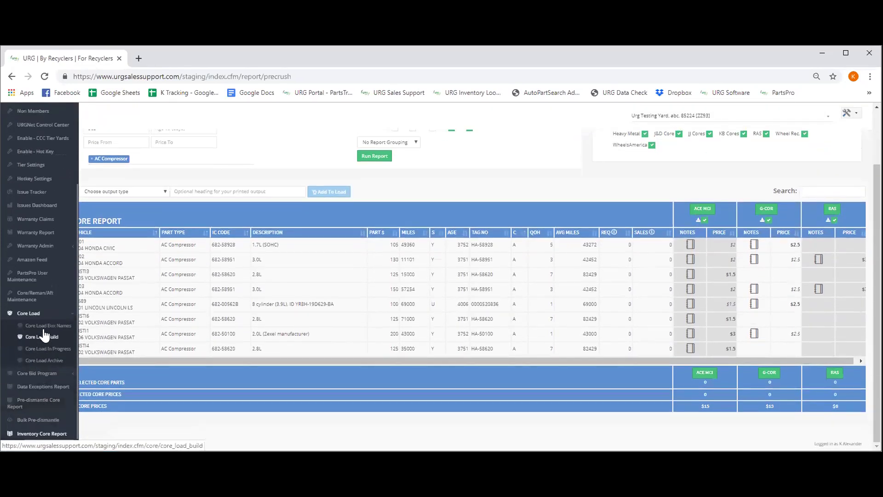
pyautogui.click(46, 330)
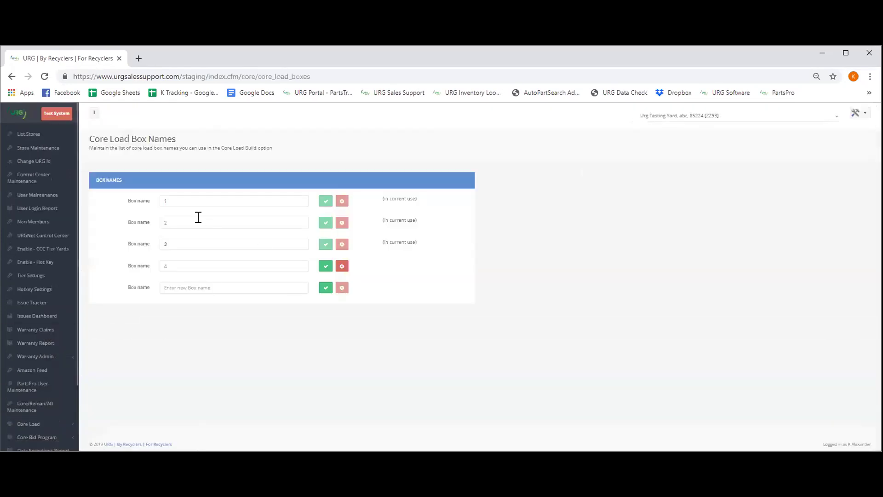
# Step: Enter 5 as a new box name and save it
pyautogui.click(232, 291)
pyautogui.write('5')
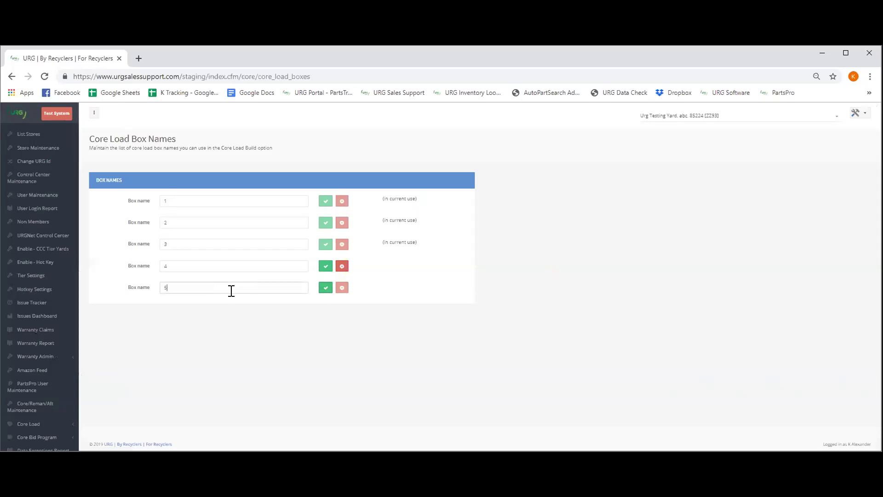
pyautogui.click(325, 286)
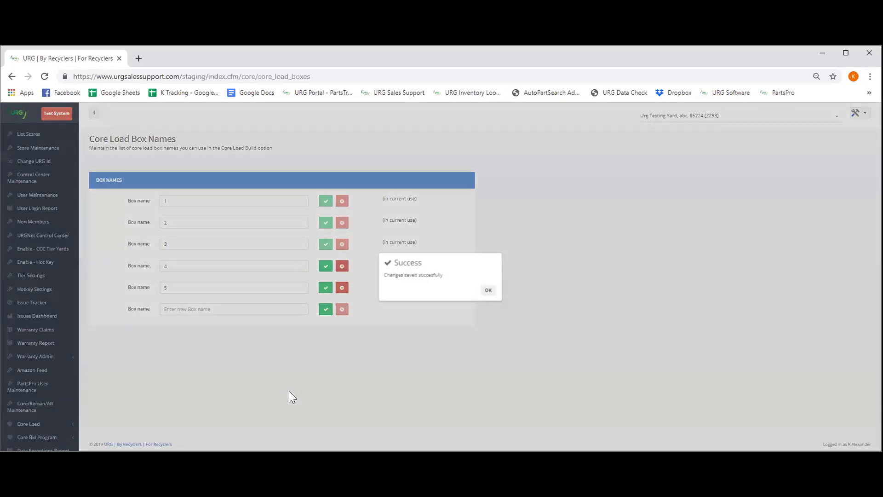
pyautogui.click(489, 291)
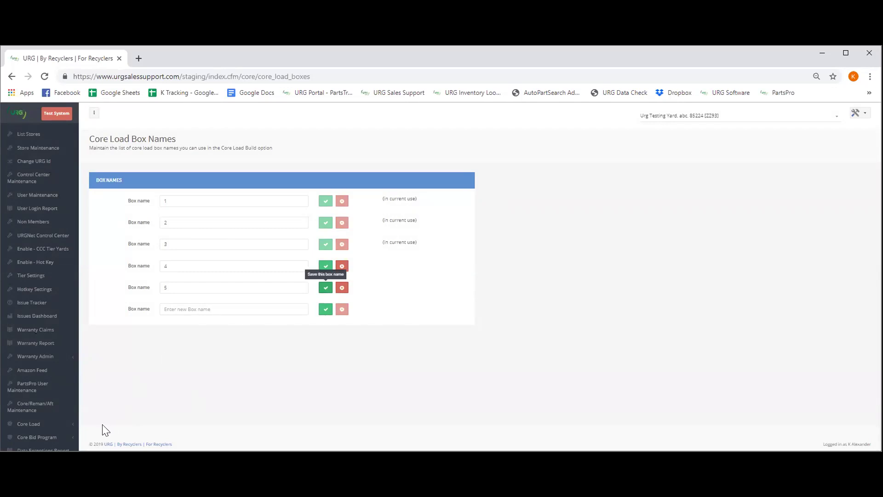
pyautogui.click(53, 422)
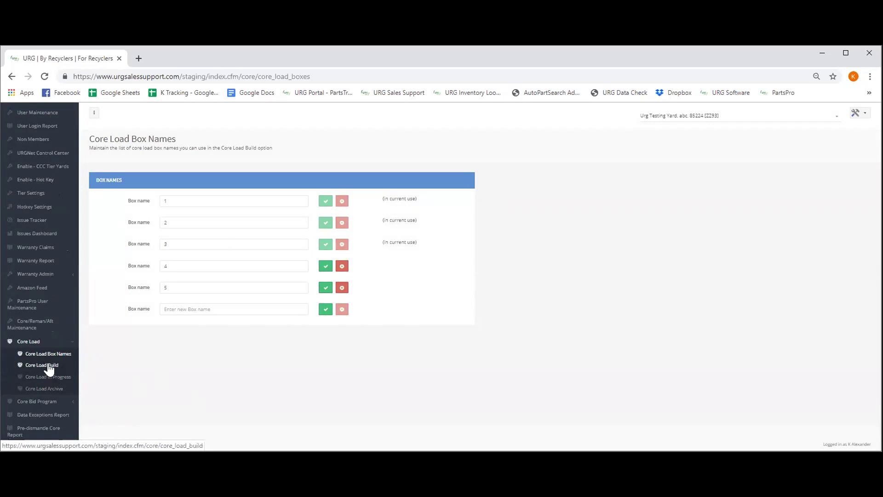
# Step: Open the ACE MCI load in Core Load Build; progressing without a box gives an error
pyautogui.click(44, 368)
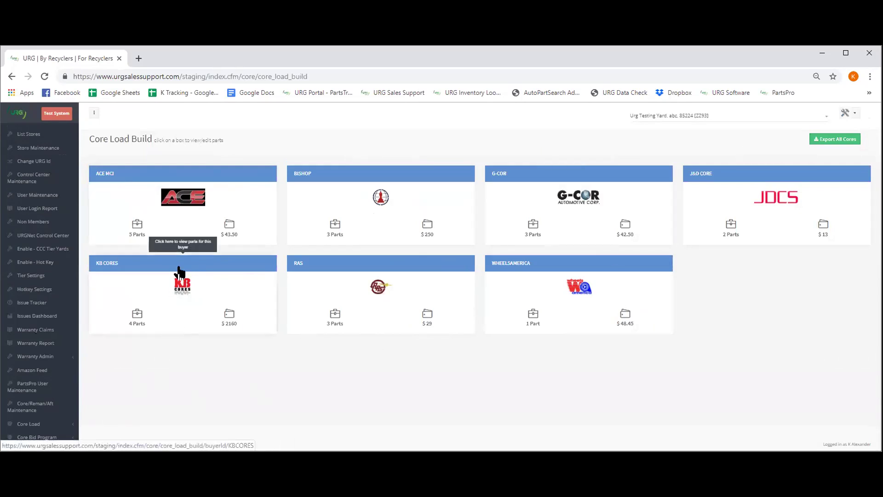
pyautogui.click(245, 210)
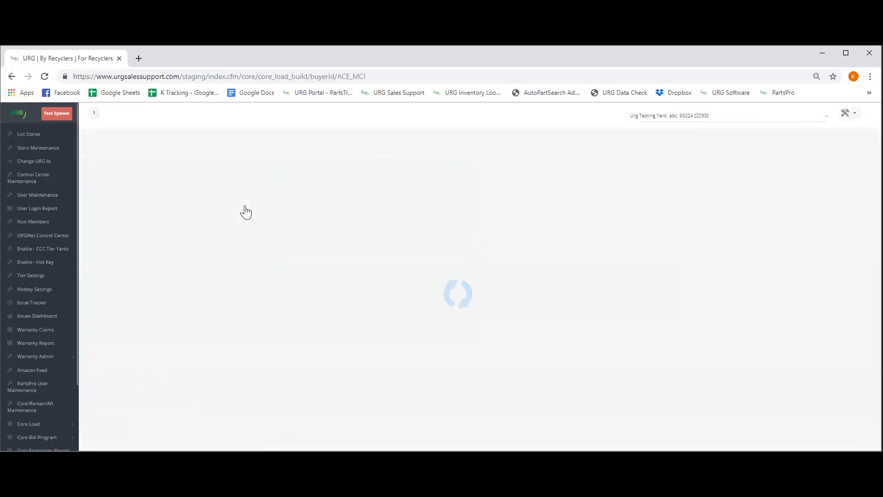
pyautogui.scroll(-2, 246, 212)
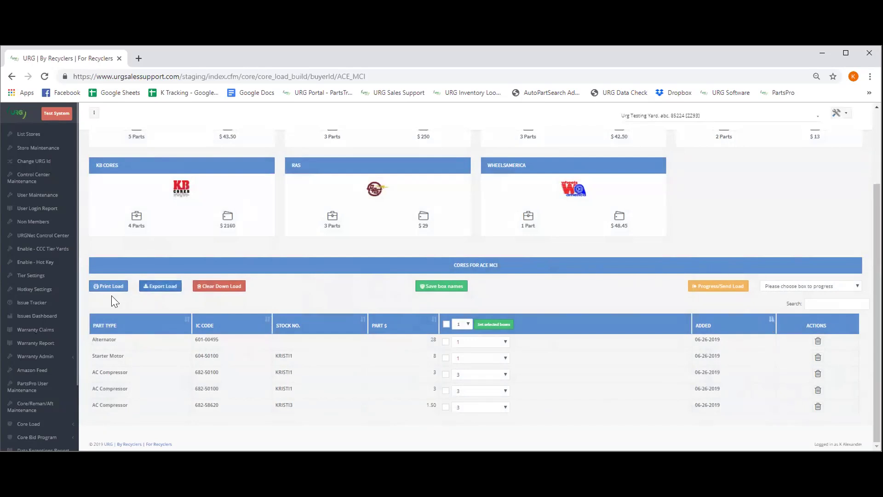
pyautogui.scroll(2, 106, 342)
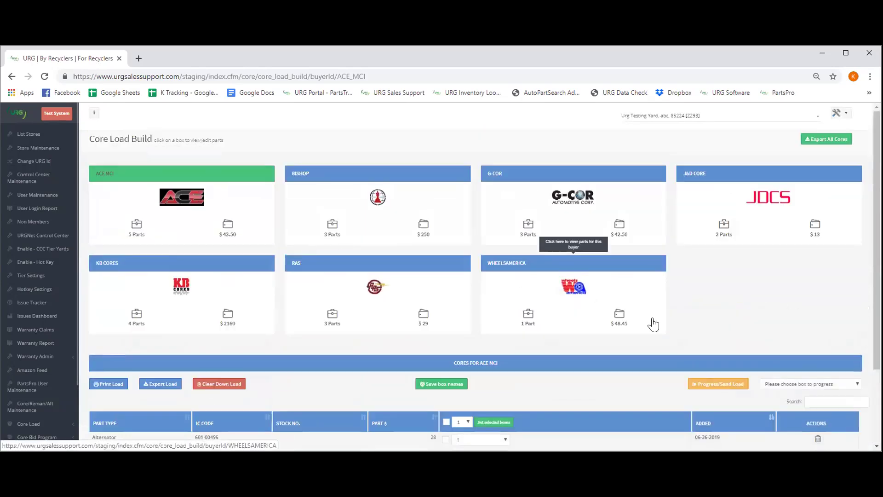
pyautogui.scroll(-2, 716, 384)
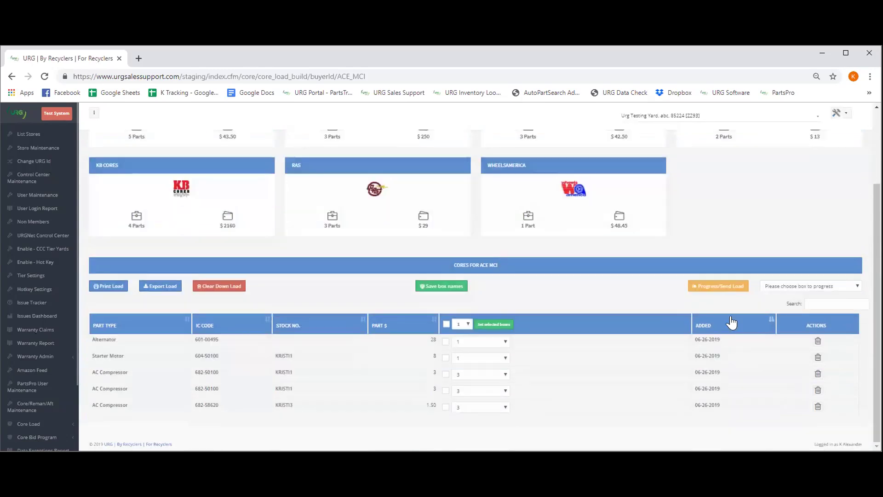
pyautogui.click(734, 293)
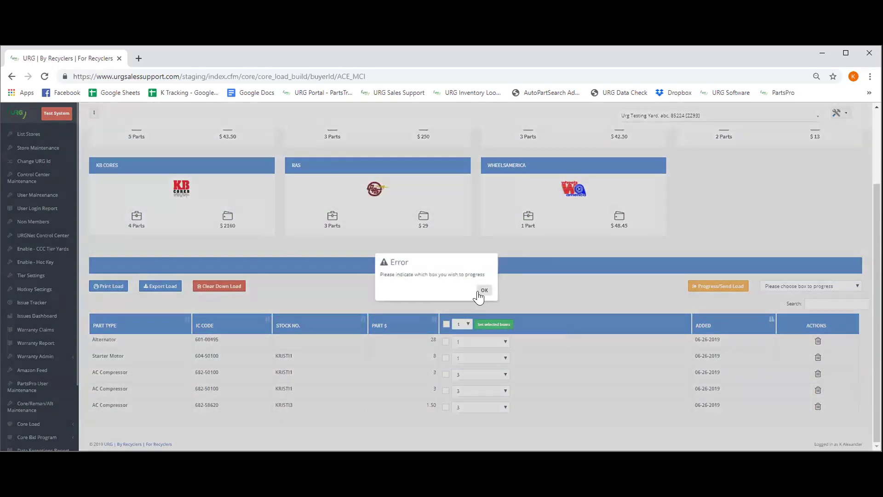
pyautogui.click(480, 291)
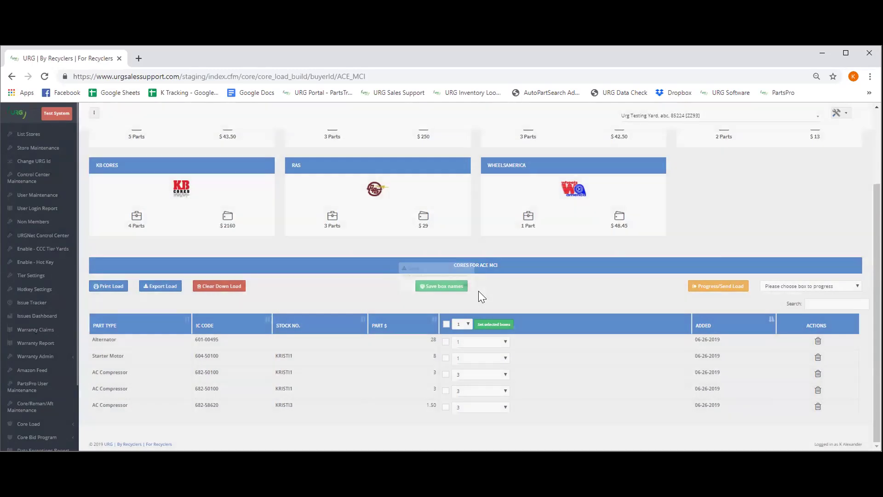
# Step: Choose box 1 and send the ACE MCI load to progress, confirming the prompt
pyautogui.click(823, 286)
pyautogui.click(791, 315)
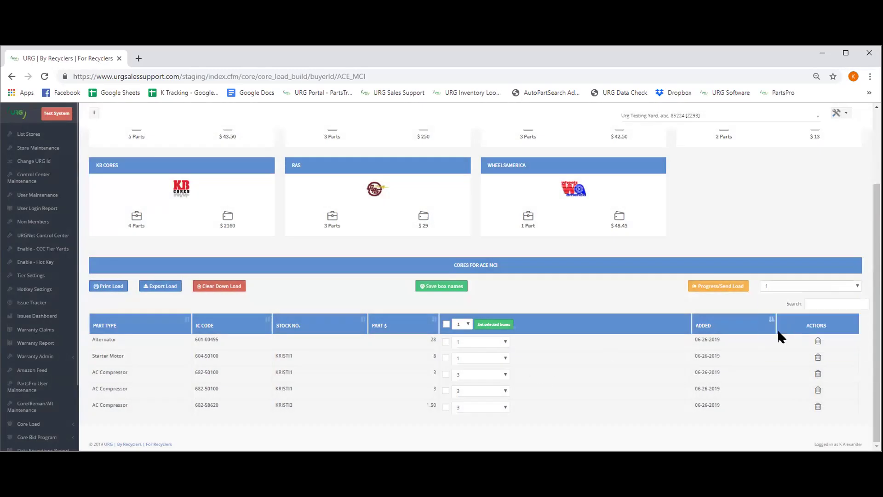
pyautogui.click(722, 289)
pyautogui.click(439, 296)
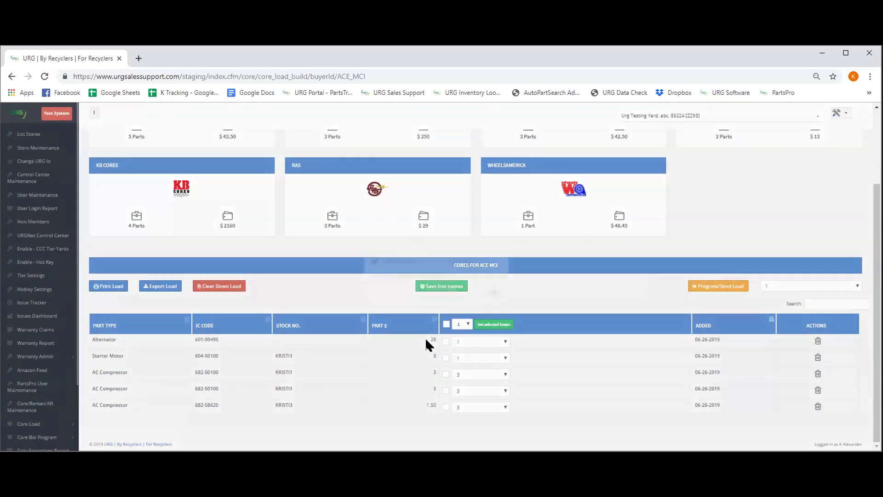
pyautogui.click(483, 290)
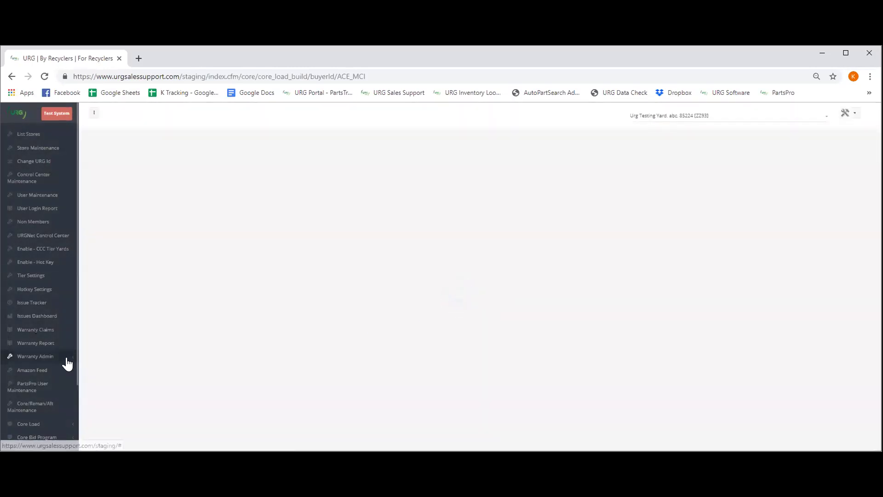
# Step: Open the Core Load In Progress page from the Core Load section
pyautogui.scroll(-5, 65, 361)
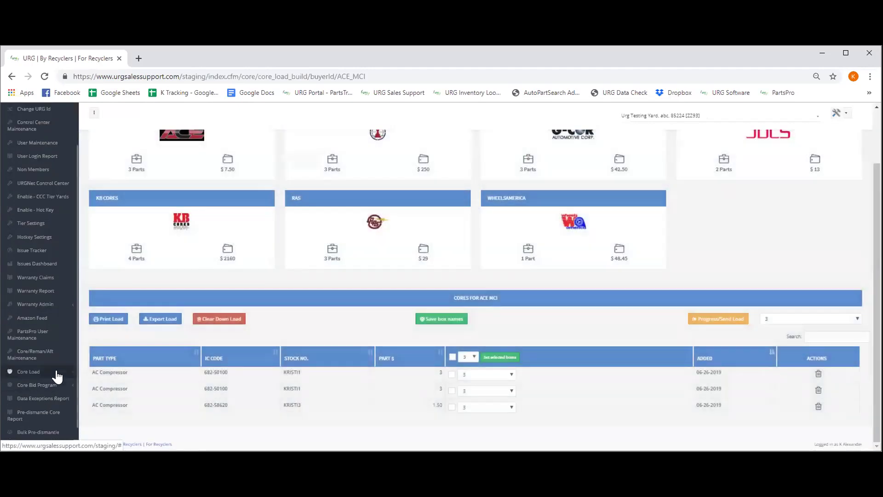
pyautogui.click(57, 374)
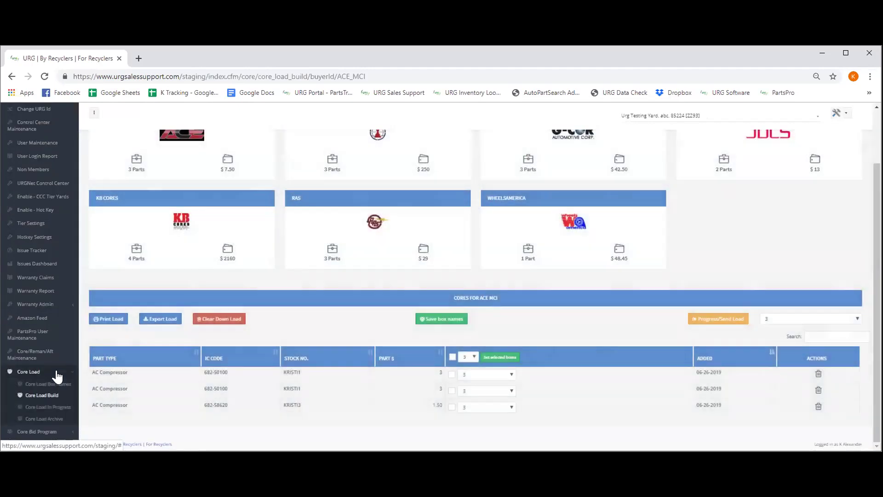
pyautogui.scroll(-2, 57, 374)
pyautogui.click(58, 334)
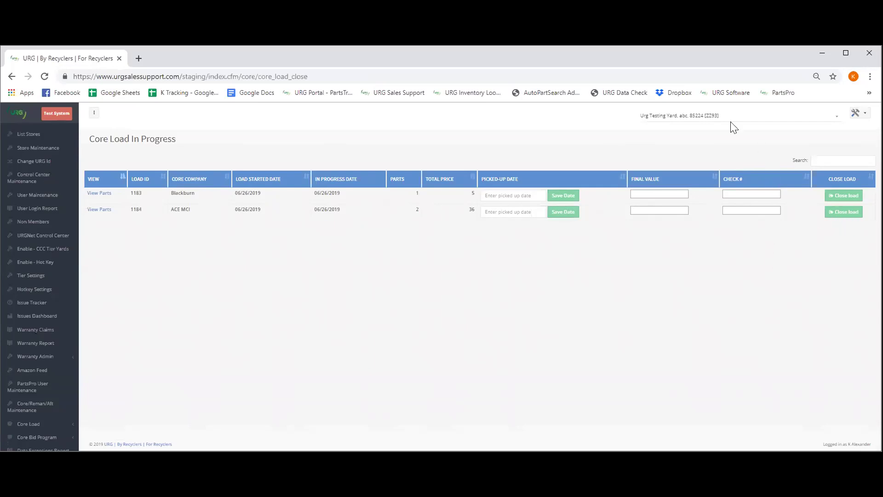
# Step: Switch the active store to Weaver Automotive by searching ga06
pyautogui.click(673, 123)
pyautogui.write('ga')
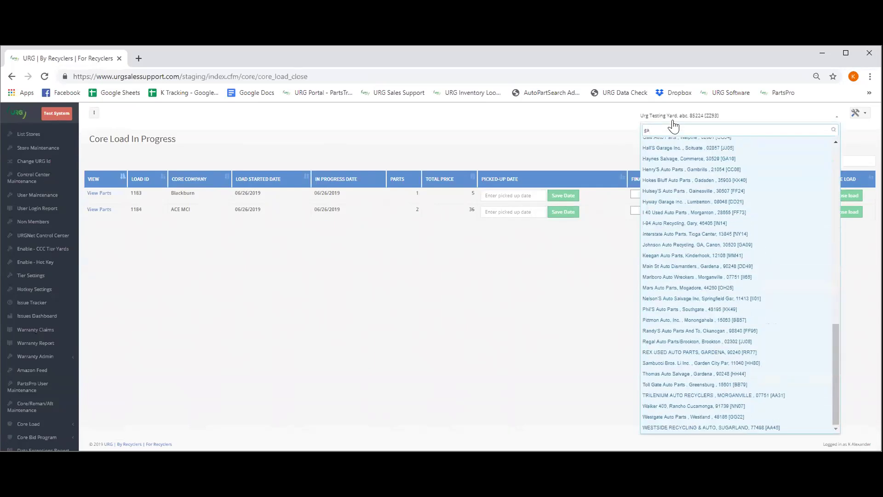
pyautogui.write('06')
pyautogui.press('Return')
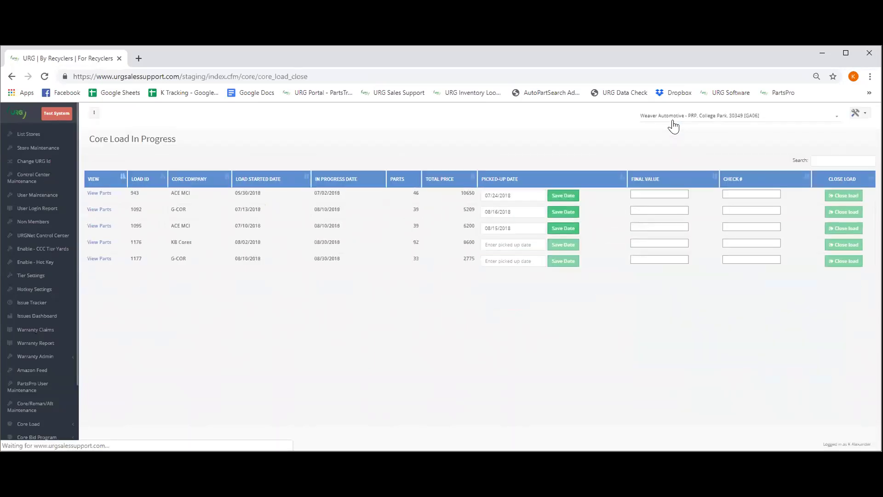
pyautogui.scroll(-1, 37, 366)
pyautogui.click(34, 372)
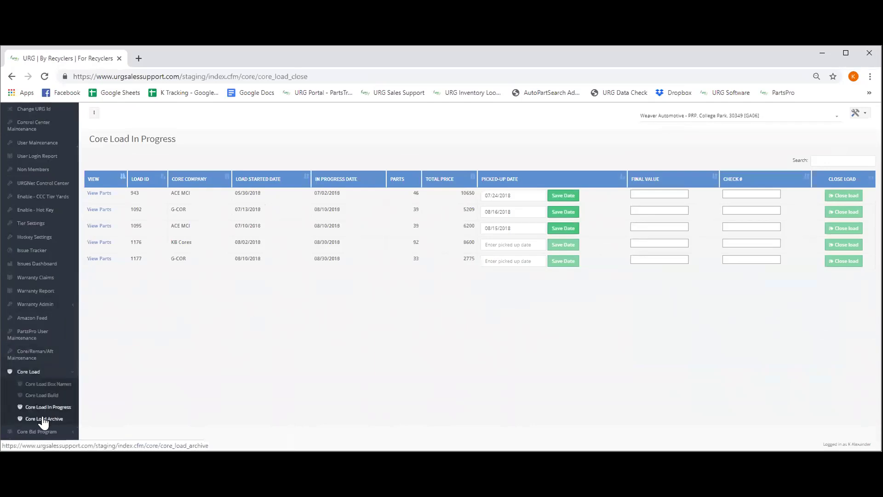
# Step: Open Core Load Archive and change the start date to 06/19/2018 to fetch loads
pyautogui.click(44, 419)
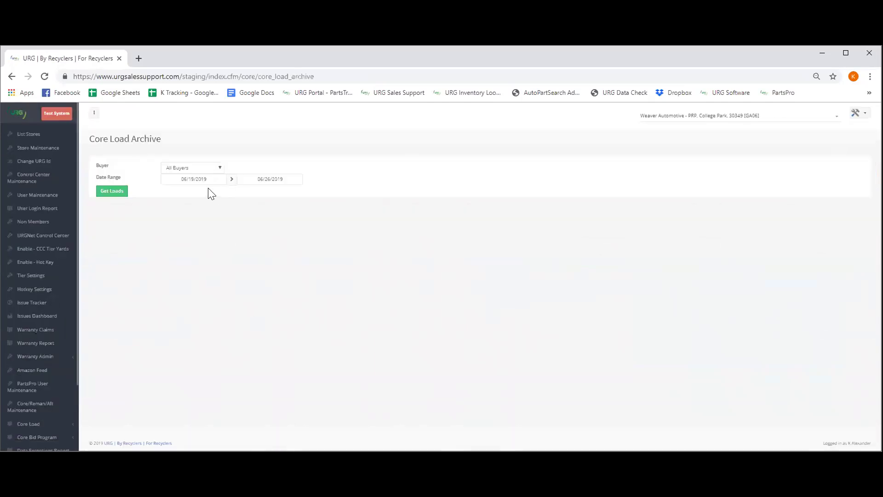
pyautogui.click(210, 180)
pyautogui.press('BackSpace')
pyautogui.write('8')
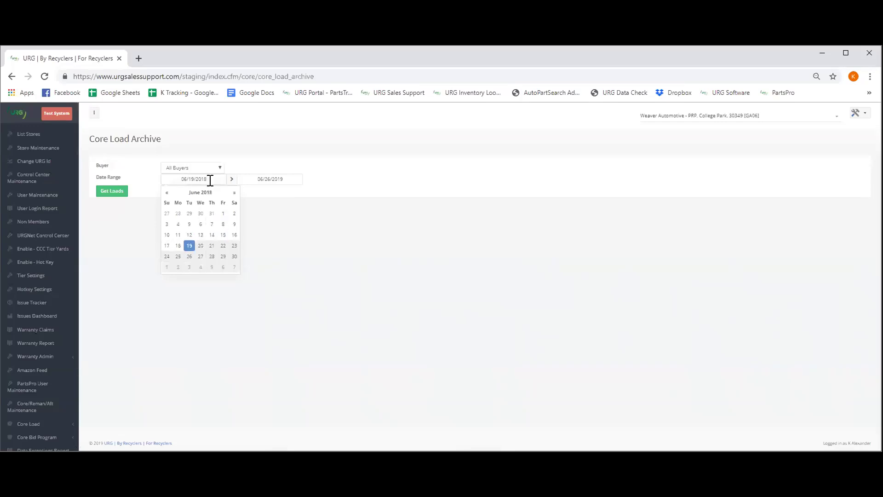
pyautogui.press('Return')
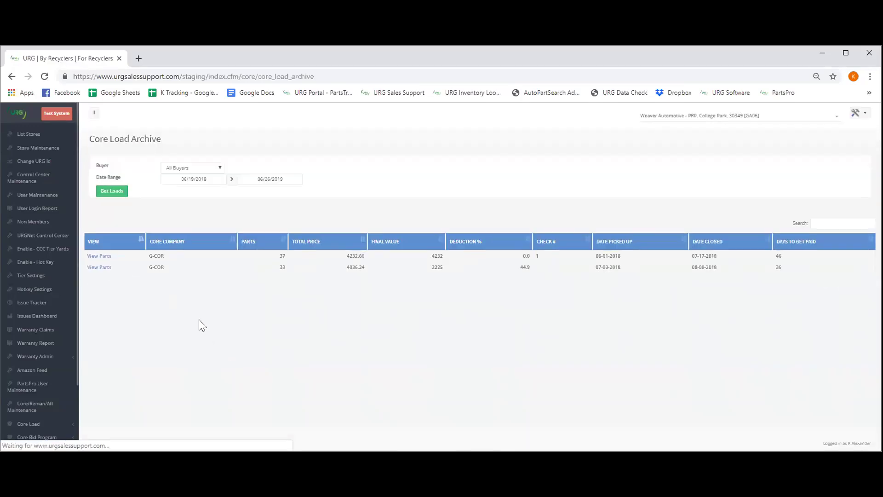